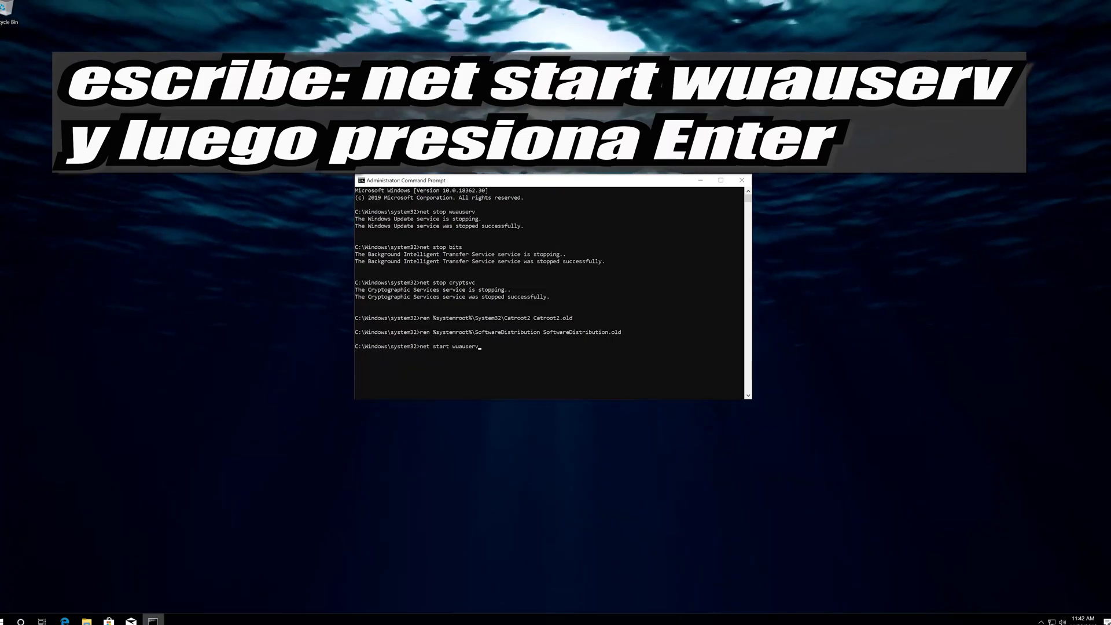
Step: Start the wuauserv and bits services with net start commands in the elevated command prompt
key("Return")
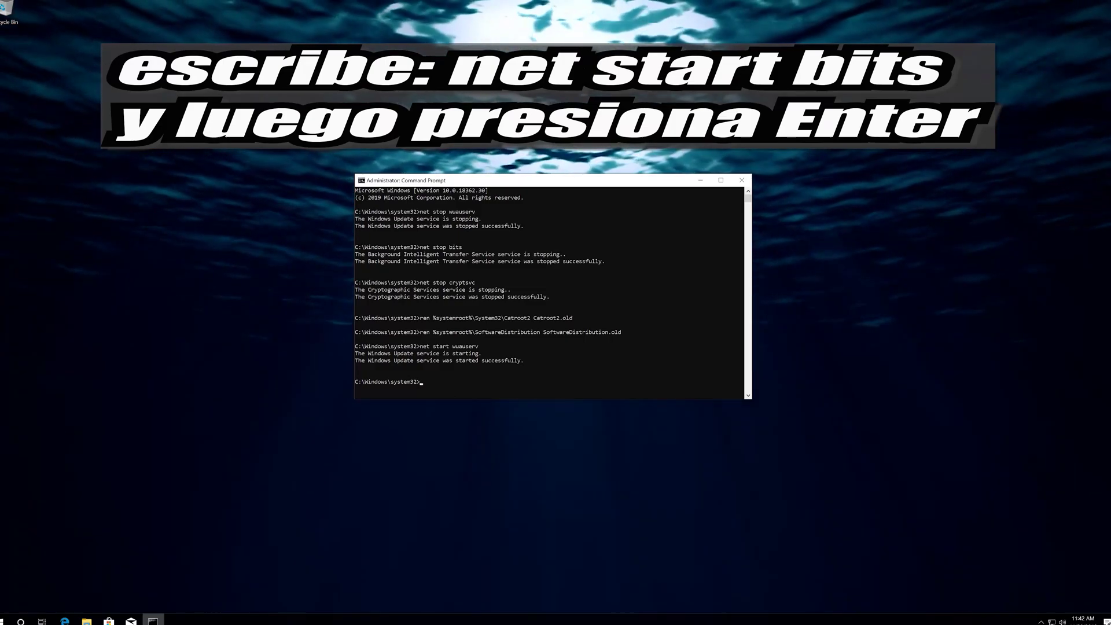
type("n")
type("et sta")
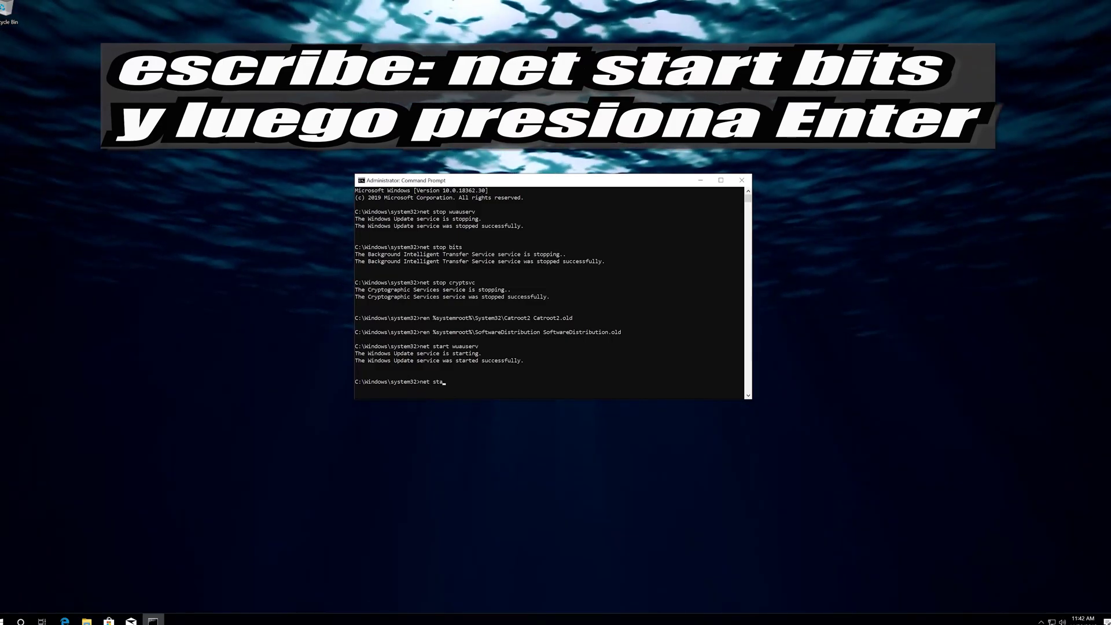
type("rt bits")
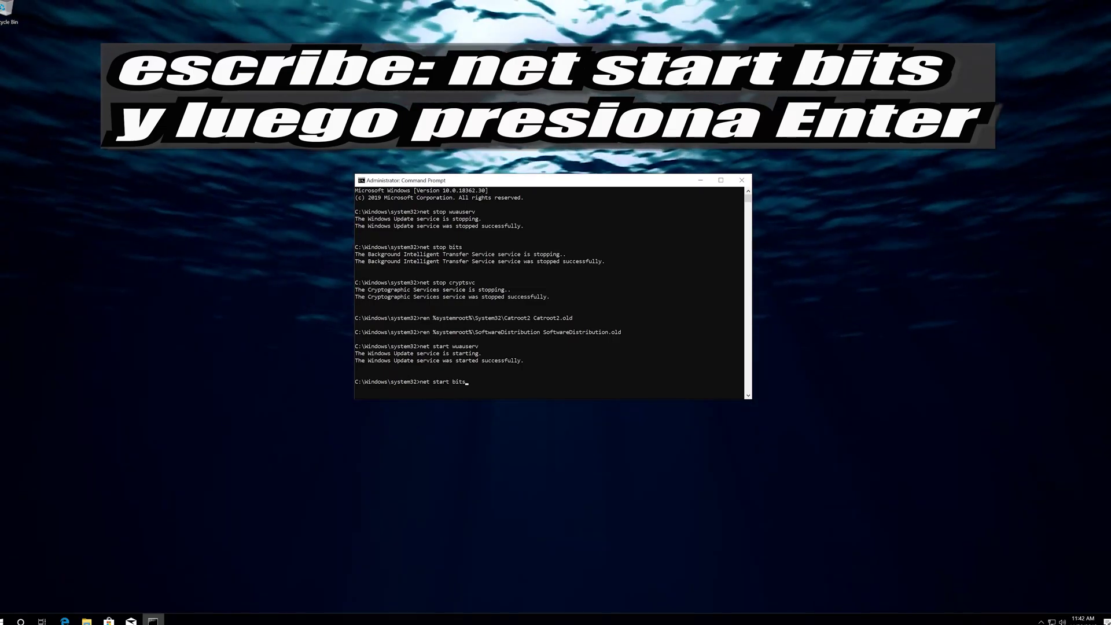
key("Return")
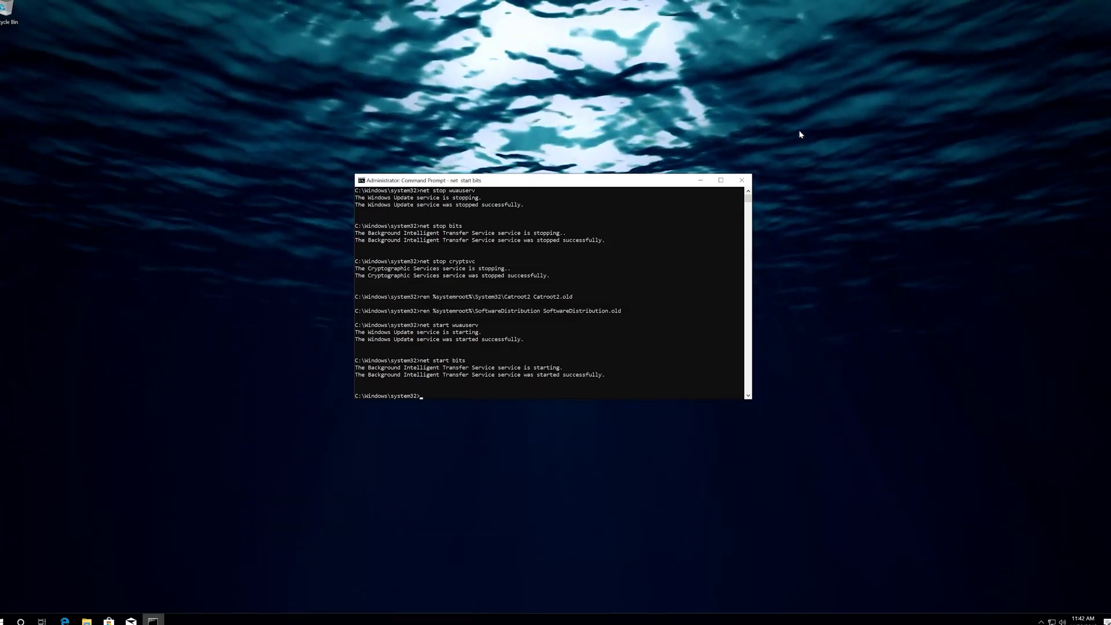
Step: Start the cryptsvc service with net start and exit the command prompt
type("n")
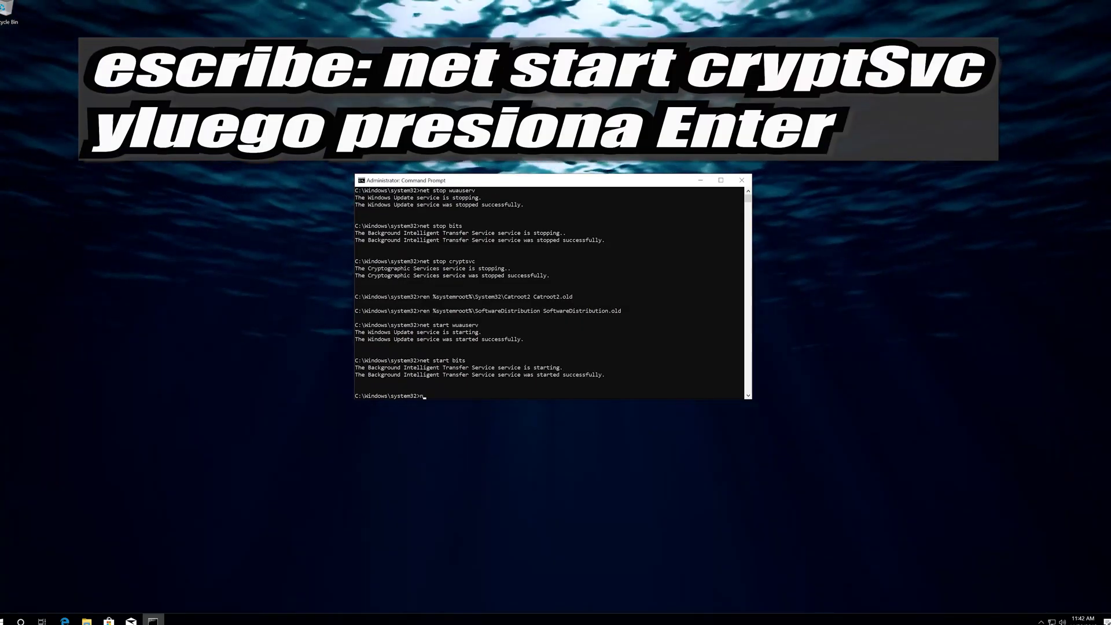
type("et star")
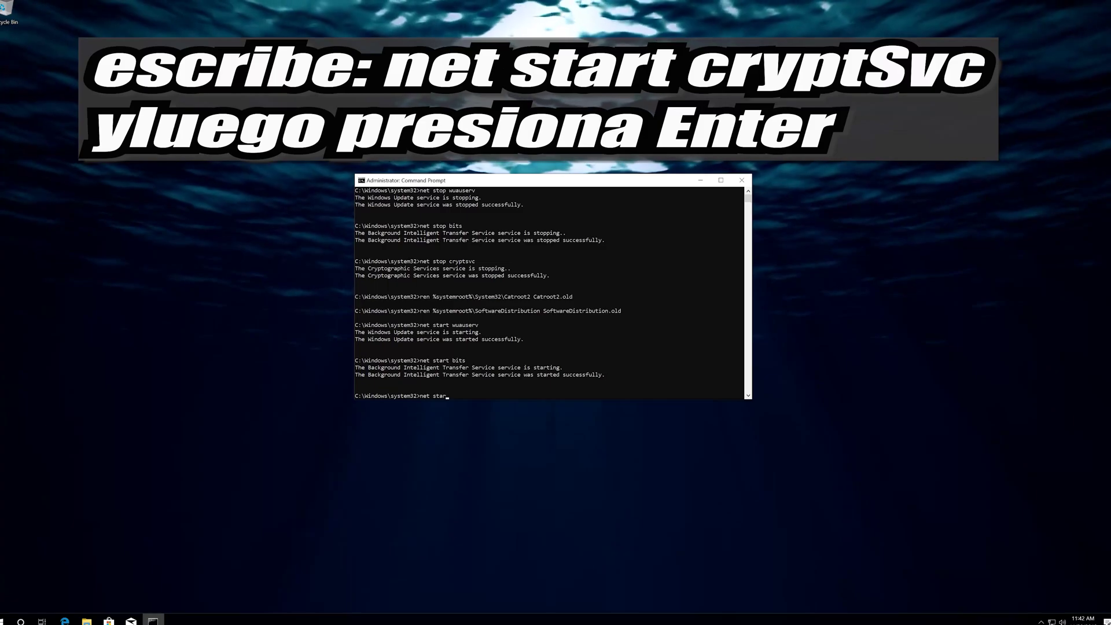
type("t cr")
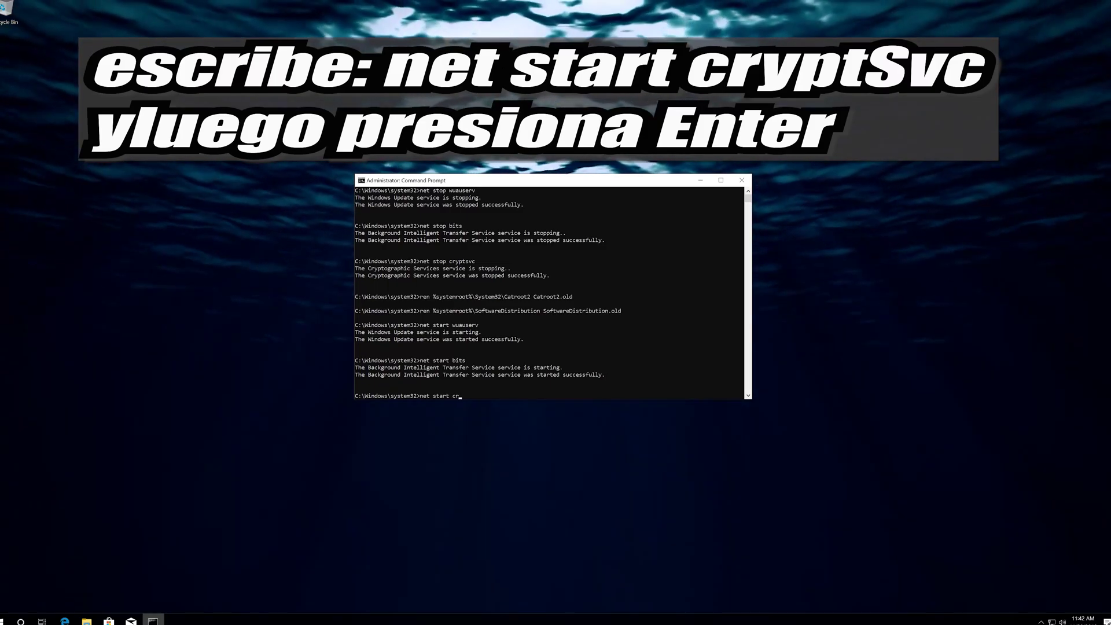
type("yptsvc")
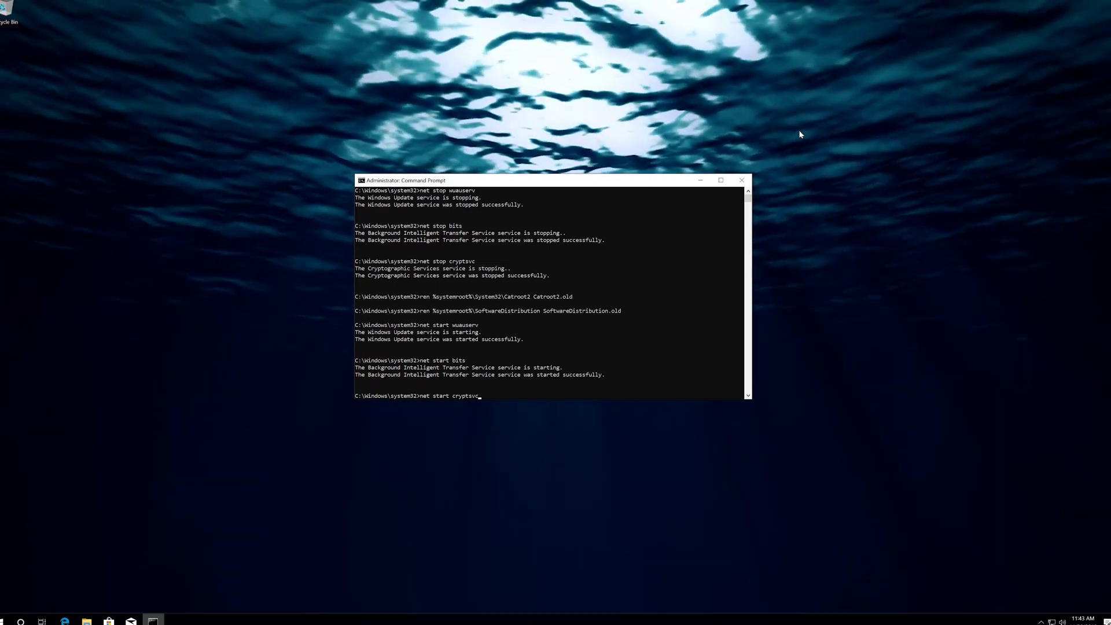
key("Return")
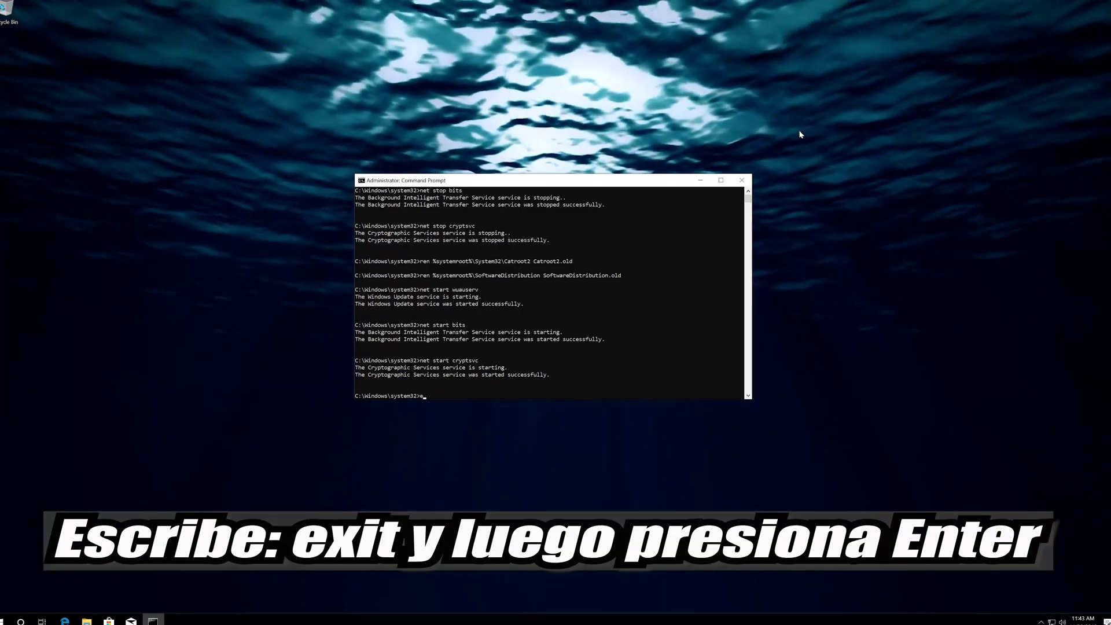
type("exit")
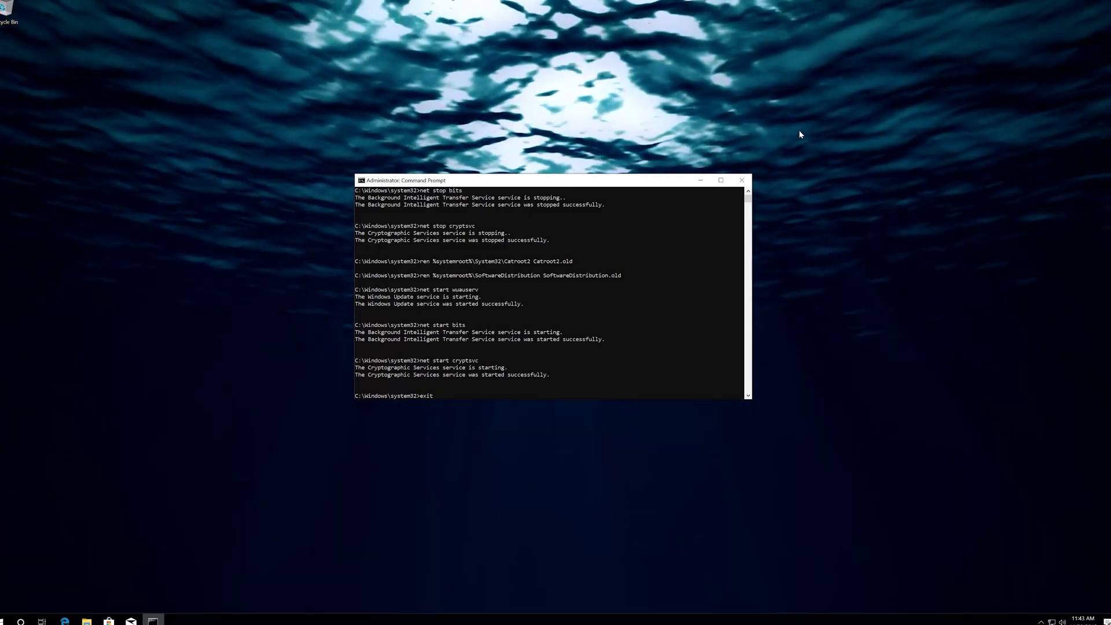
key("Return")
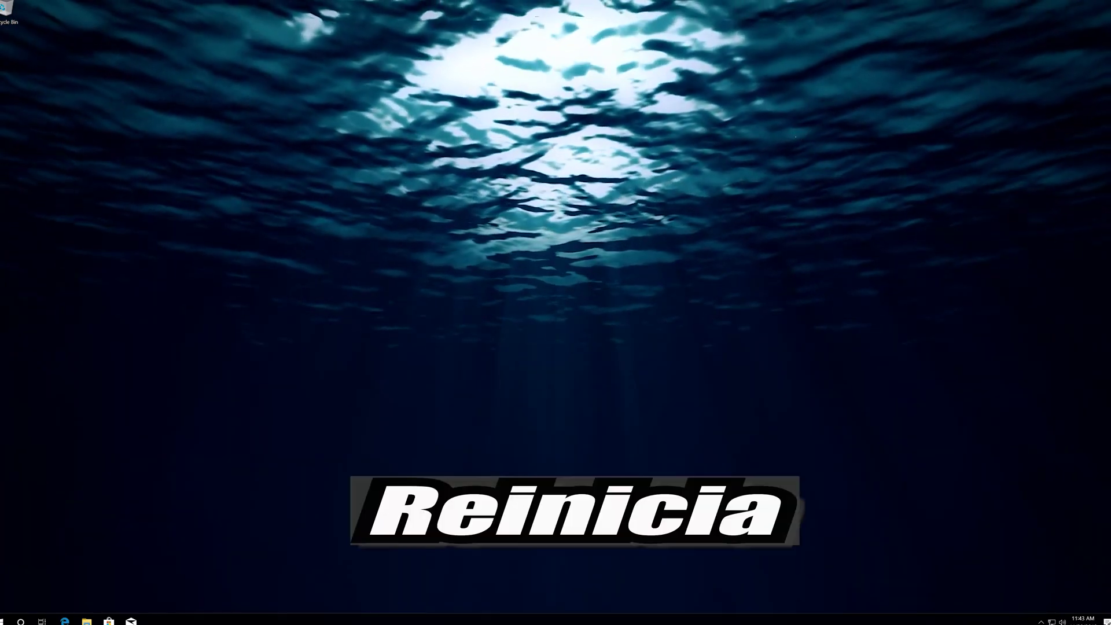
Step: Open the Troubleshoot page under Update & Security in Windows Settings
key("super")
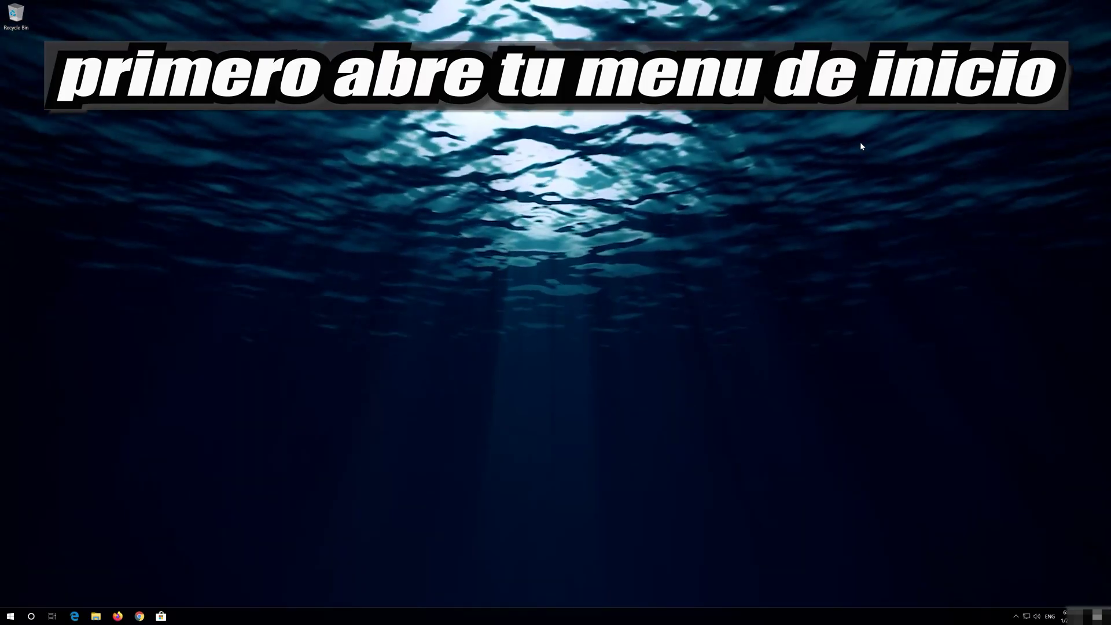
key("super")
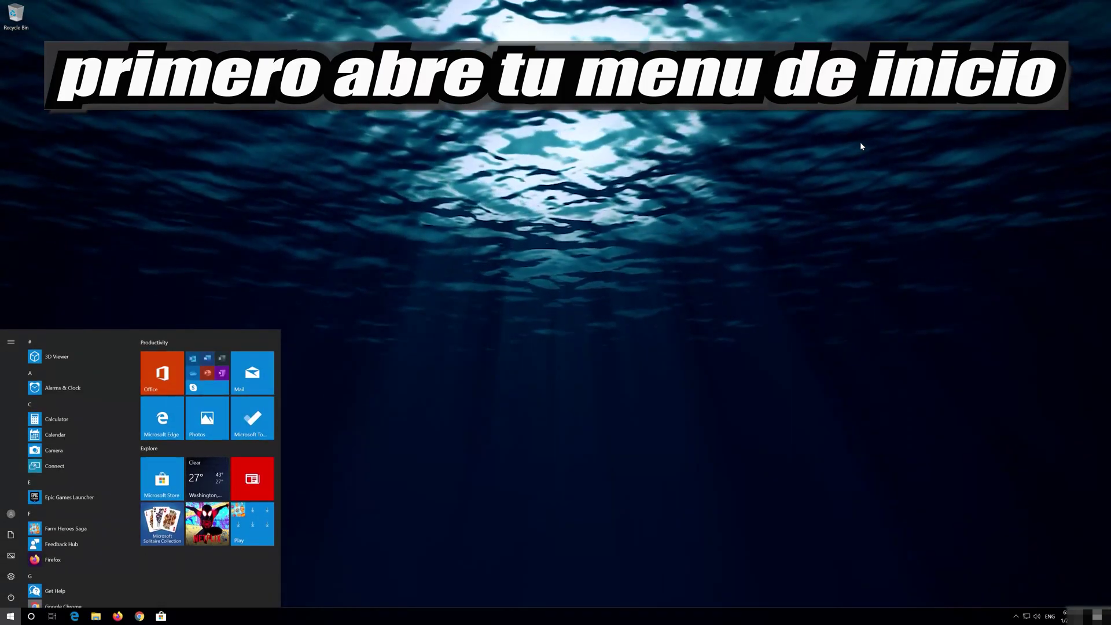
mouse_move(22, 577)
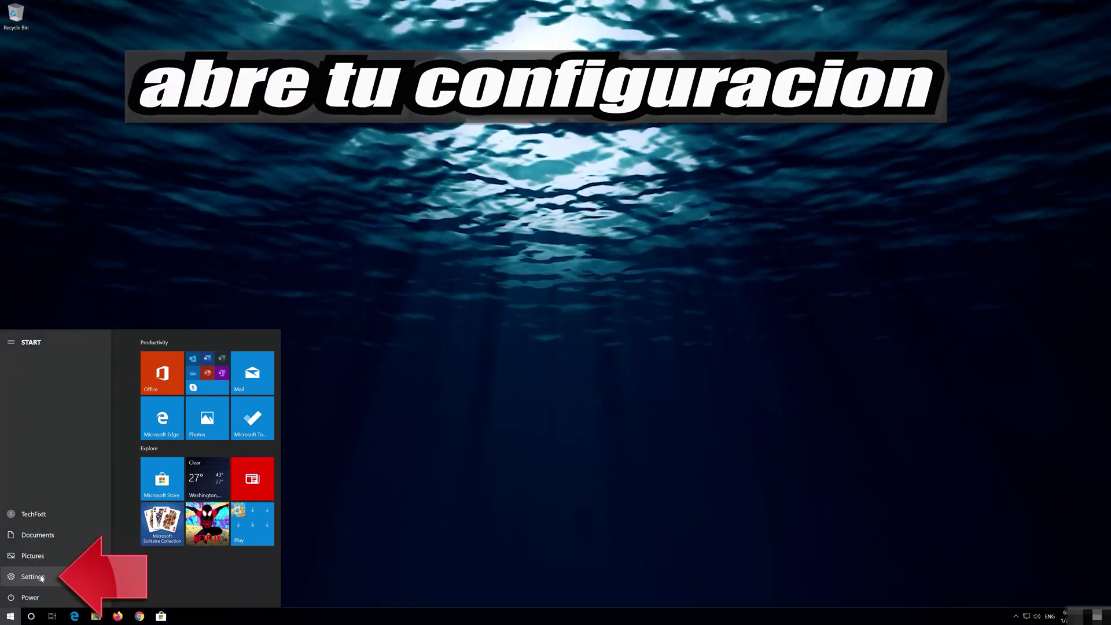
left_click(33, 577)
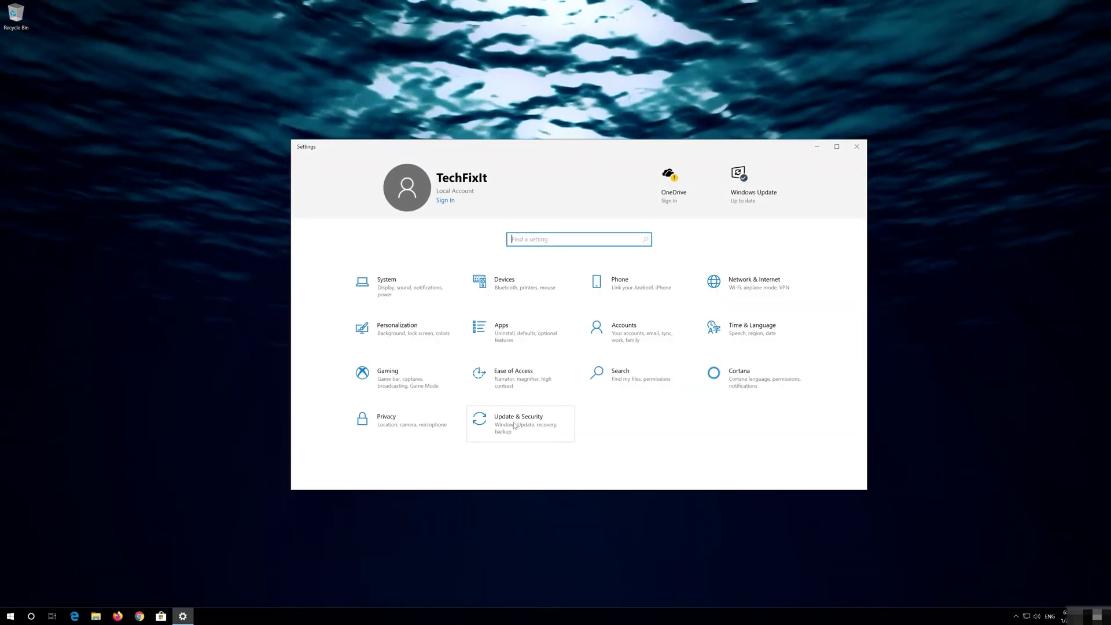
left_click(542, 425)
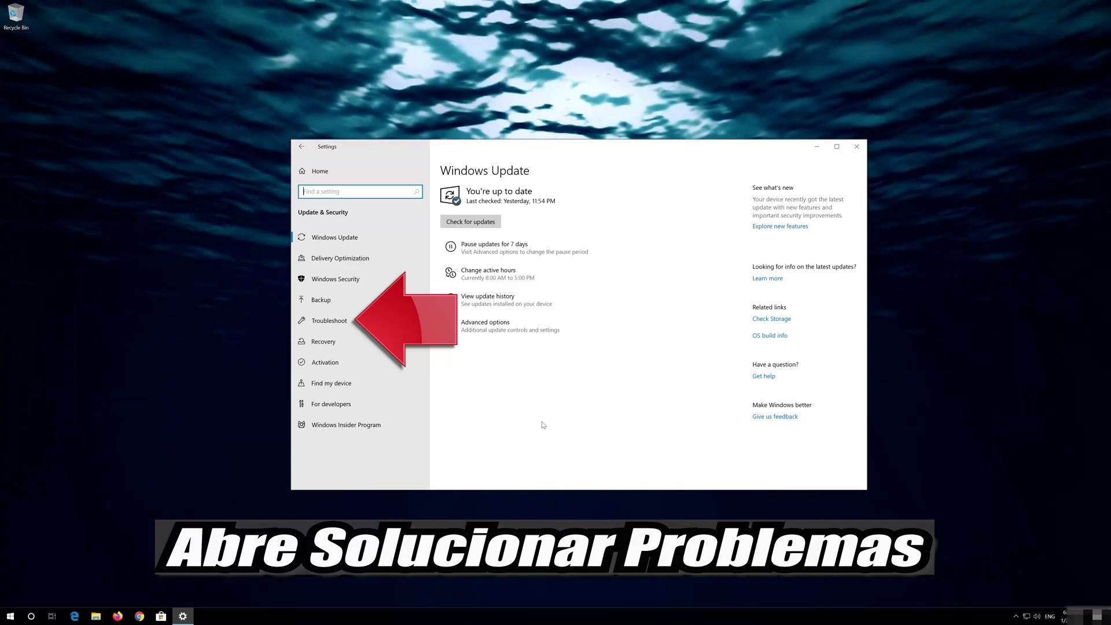
left_click(344, 322)
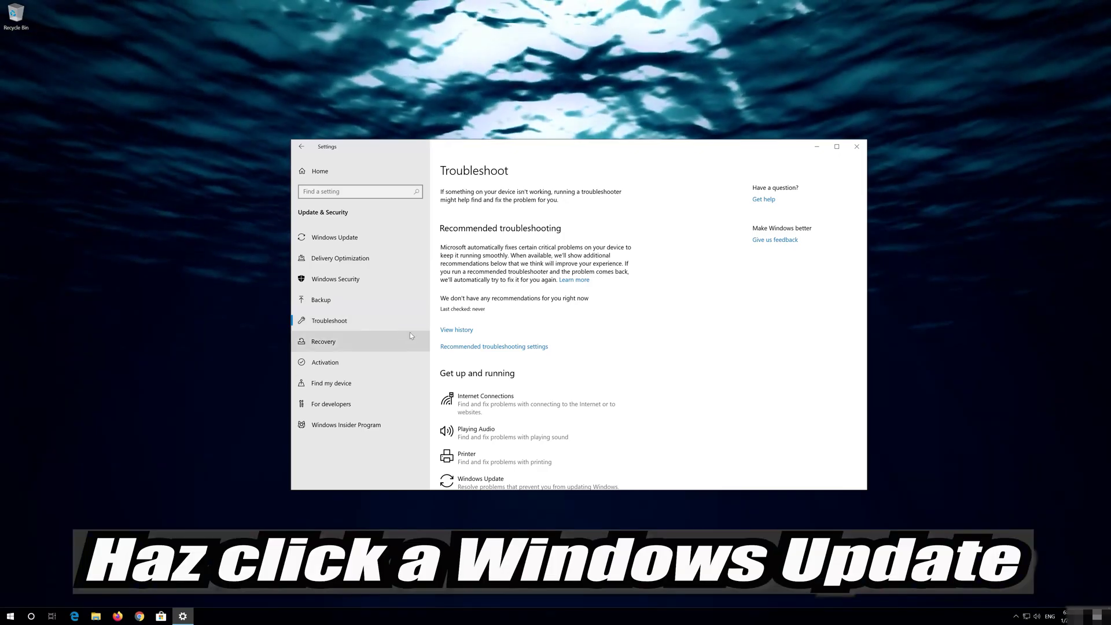
Step: Run the Windows Update troubleshooter, and close Settings and the troubleshooter window
scroll(521, 353, "down", 2)
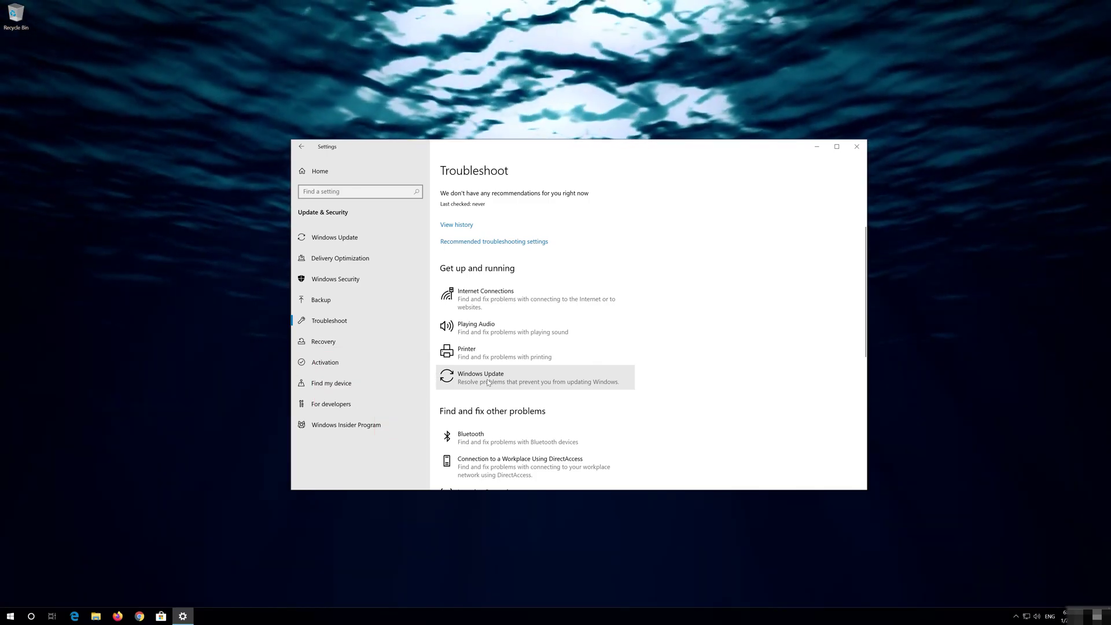
left_click(488, 382)
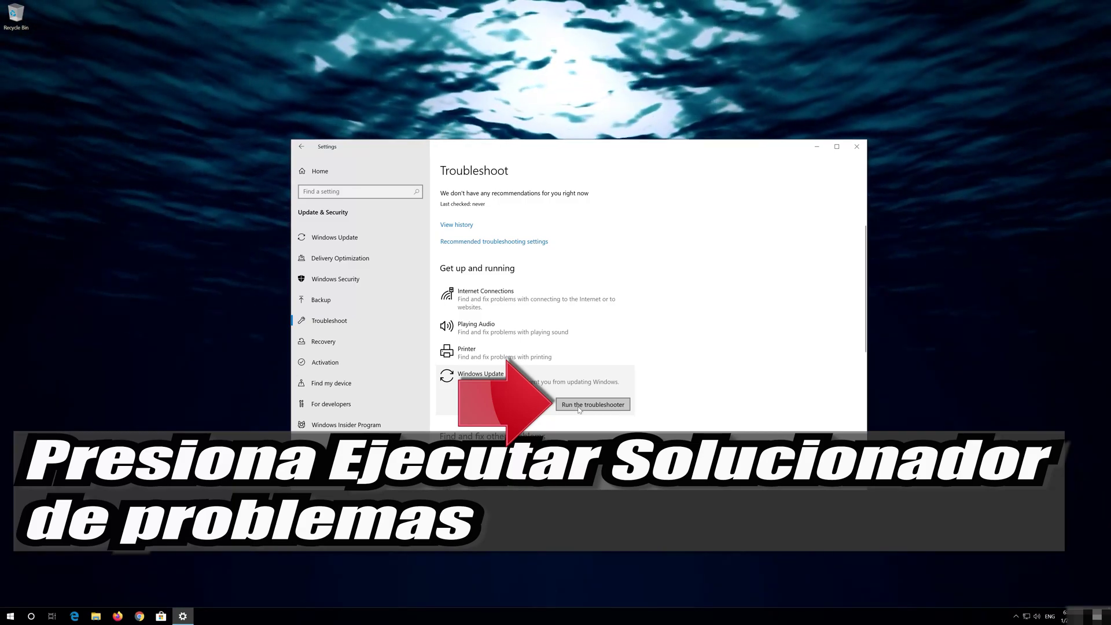
left_click(579, 408)
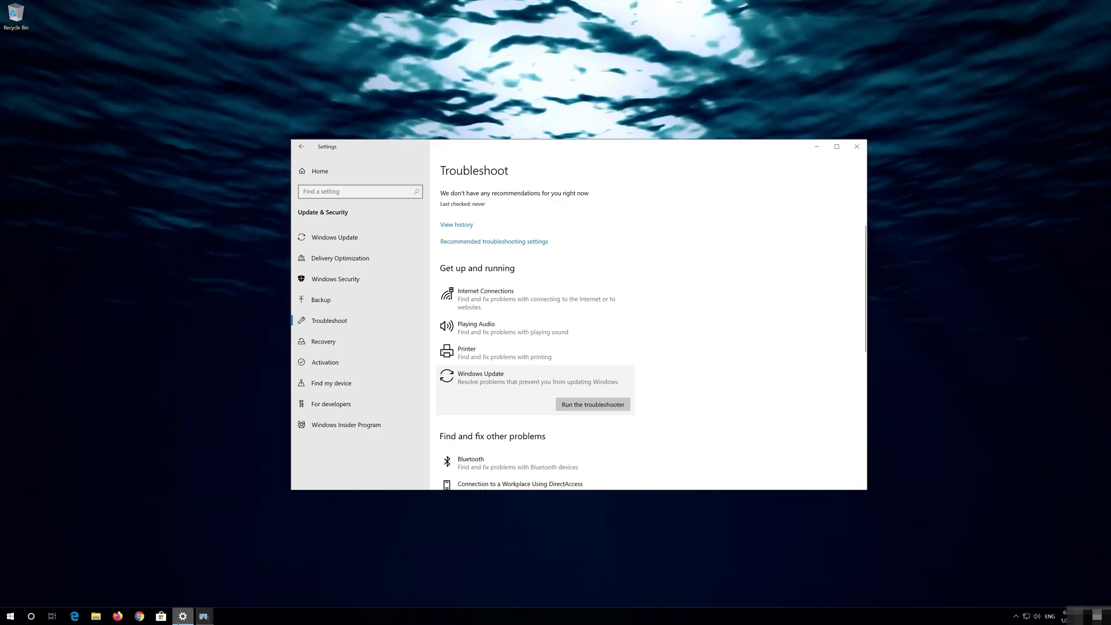
left_click(205, 616)
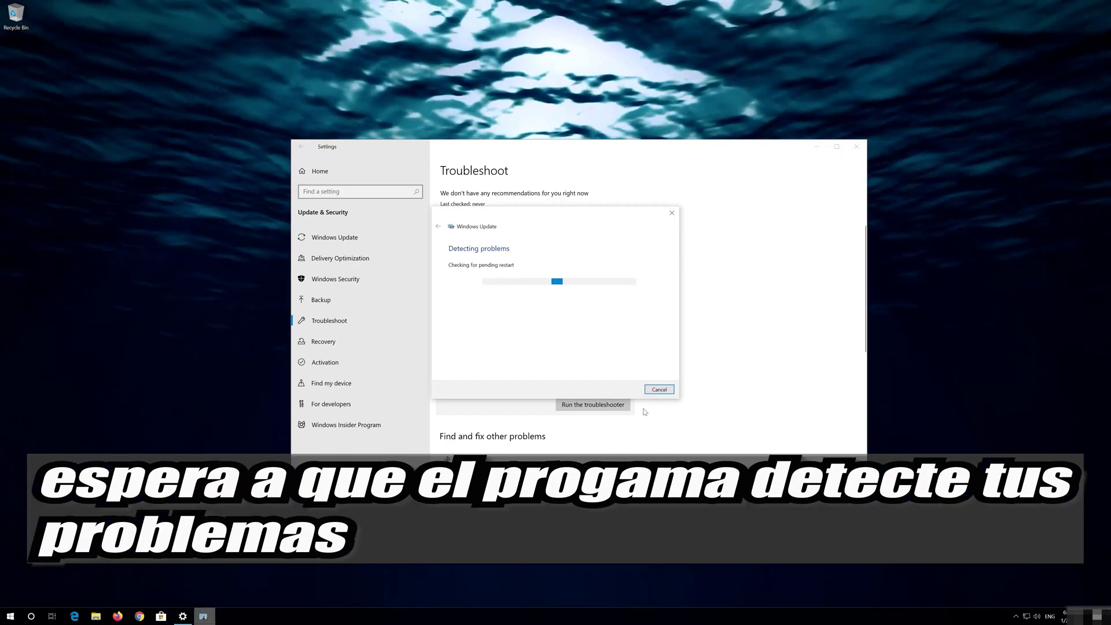
left_click(856, 146)
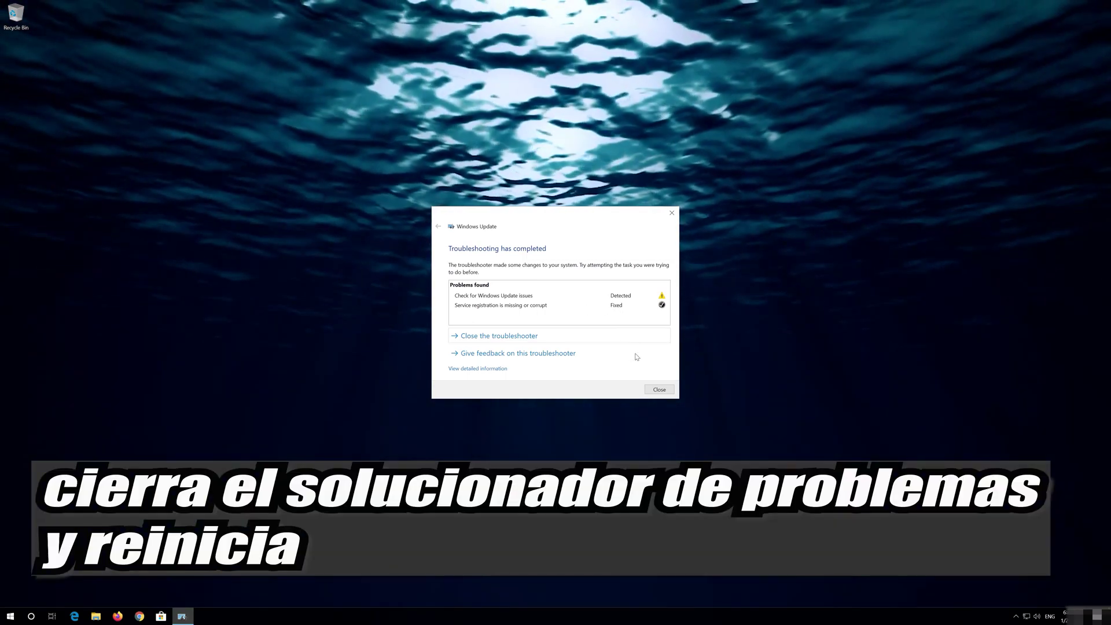
left_click(659, 390)
left_click(11, 616)
left_click(15, 578)
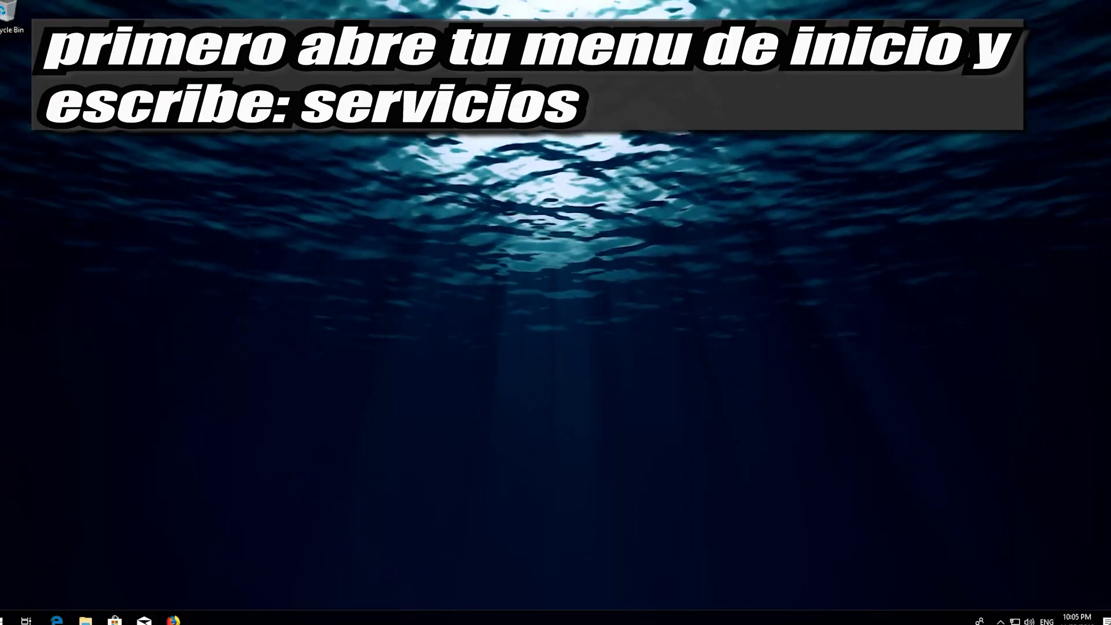
Step: Search Windows for "services" and open the Services desktop app
key("super")
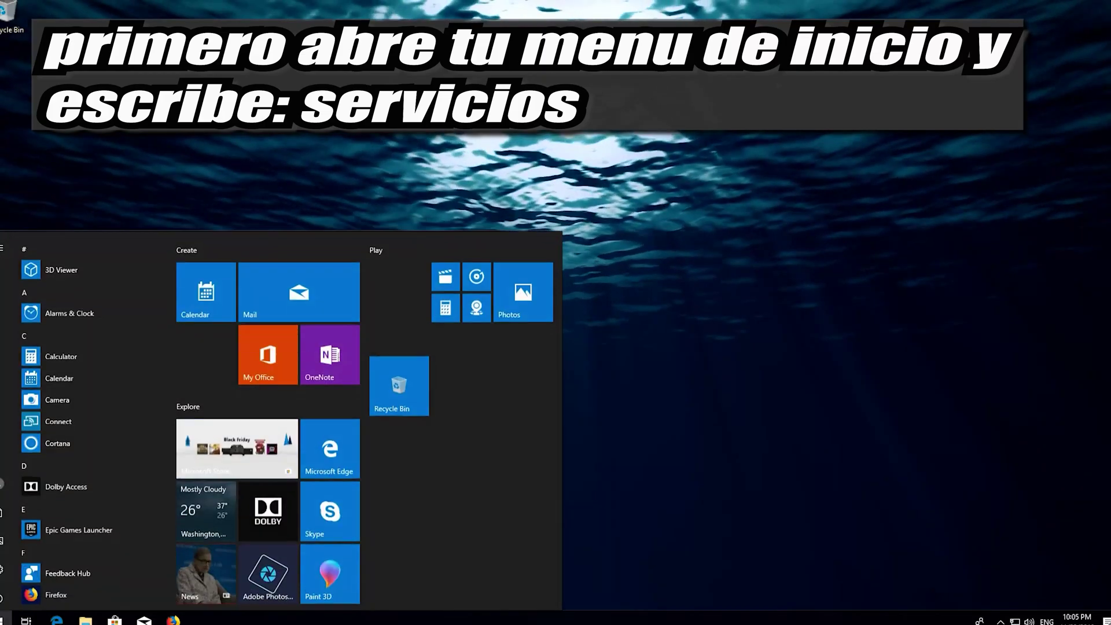
type("services")
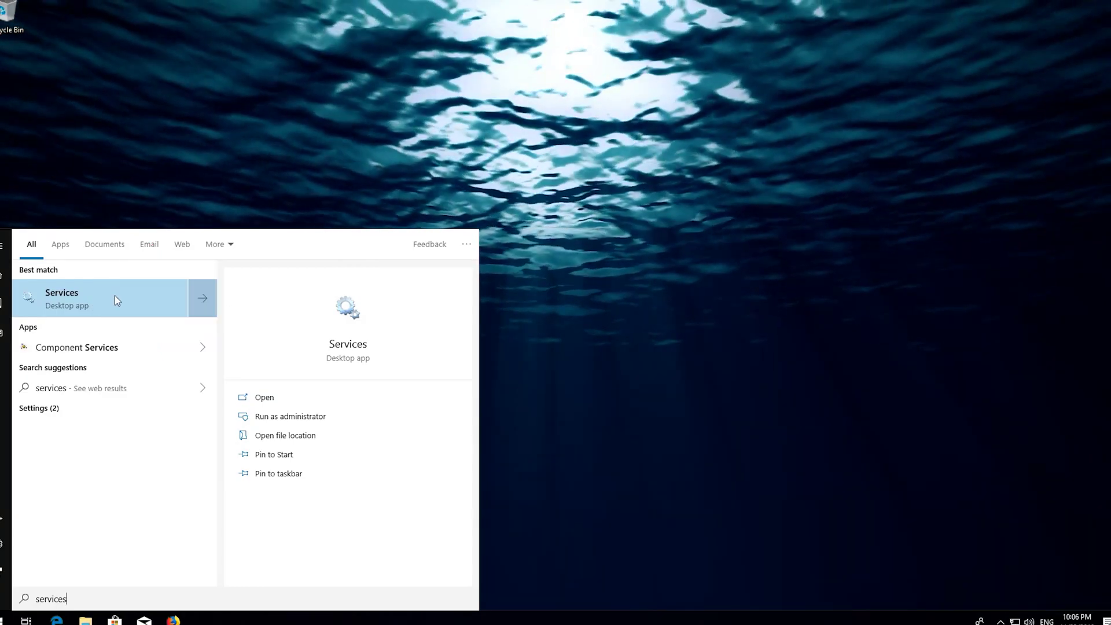
left_click(114, 296)
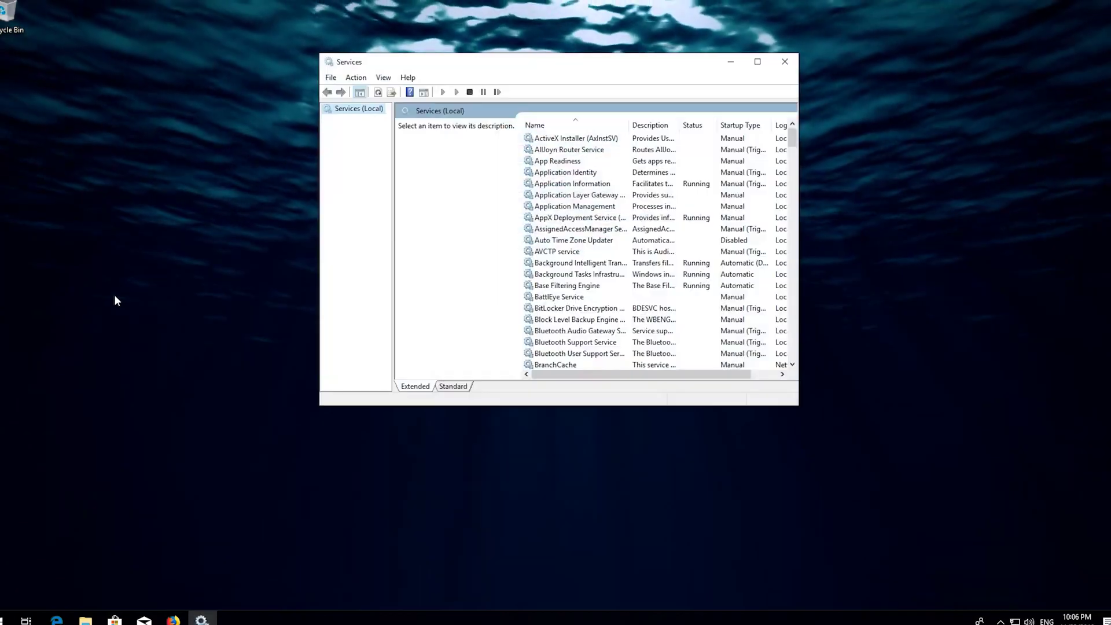
Step: Set the startup type of the Windows Update service to Automatic in its properties
left_click(555, 251)
scroll(555, 251, "down", 20)
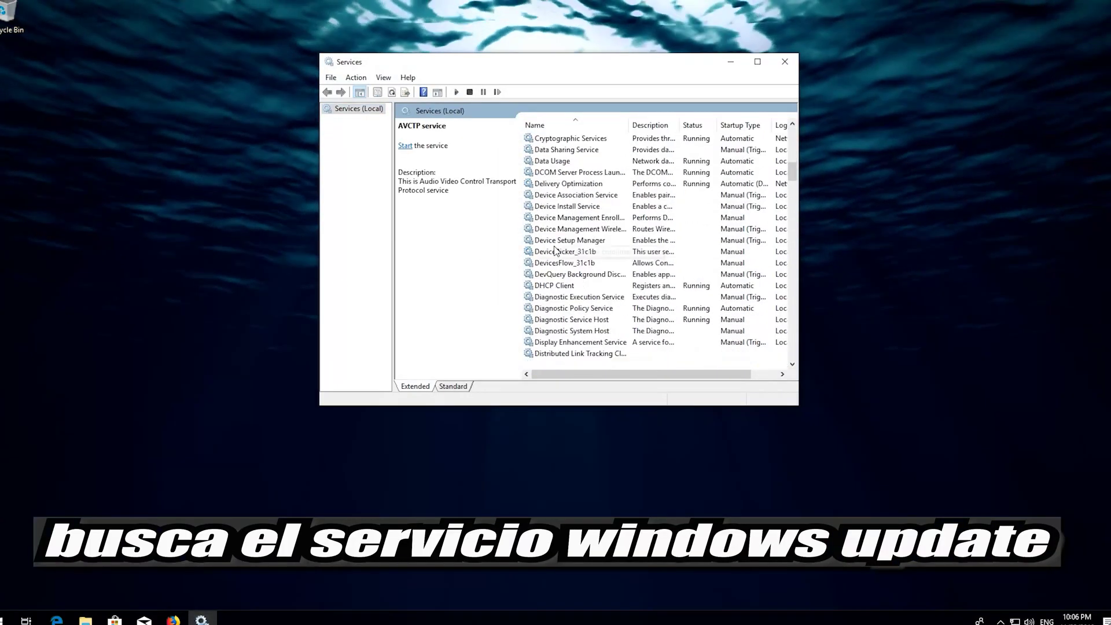
scroll(555, 251, "down", 20)
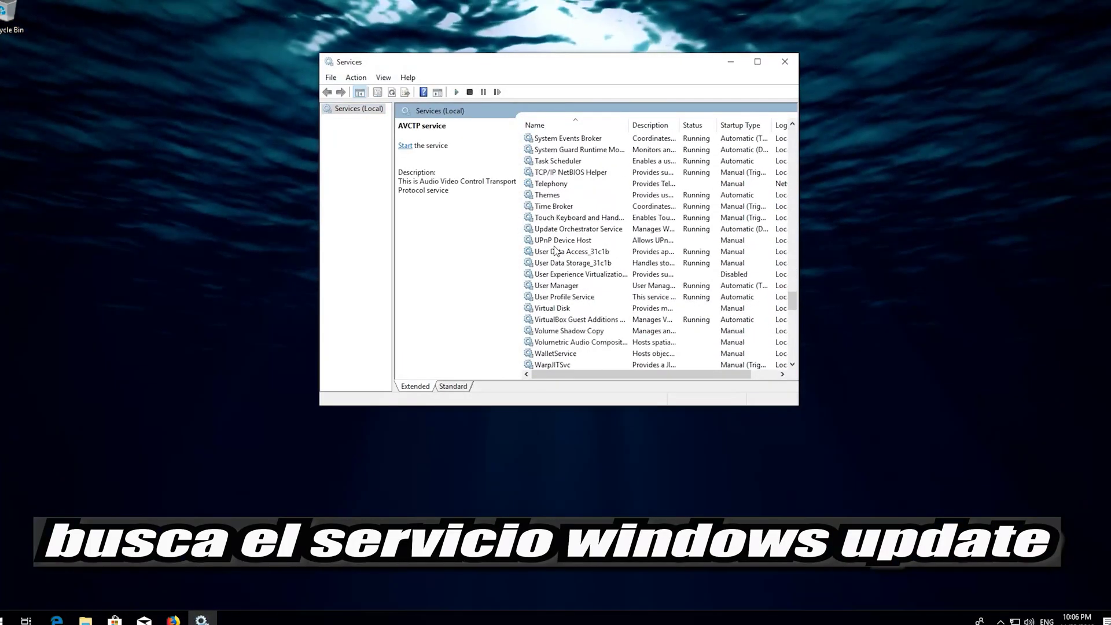
scroll(556, 251, "down", 13)
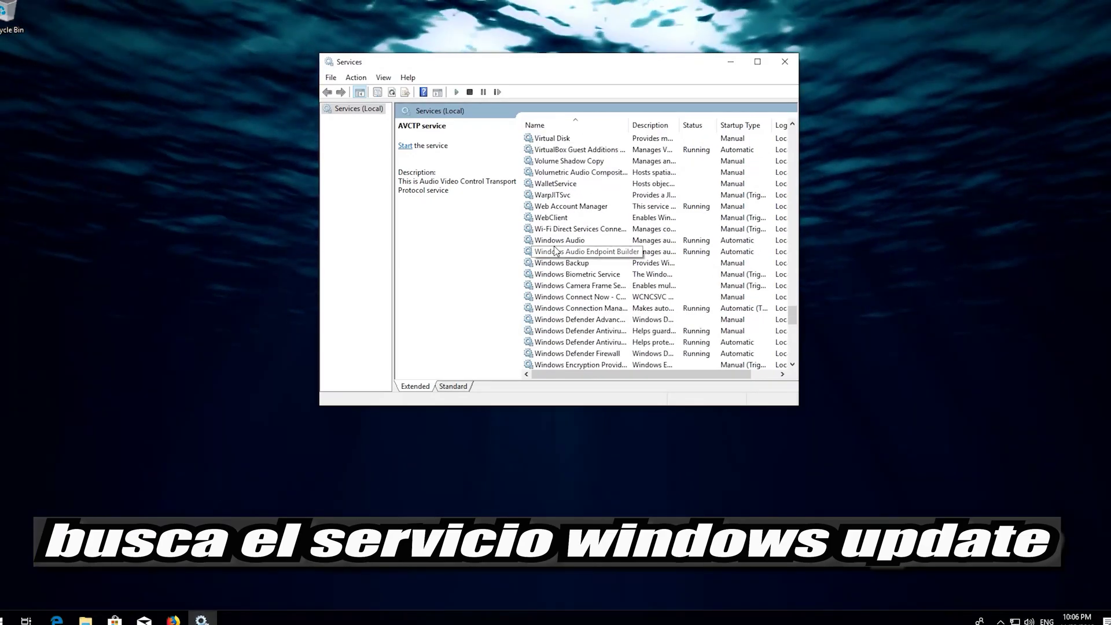
scroll(555, 251, "down", 1)
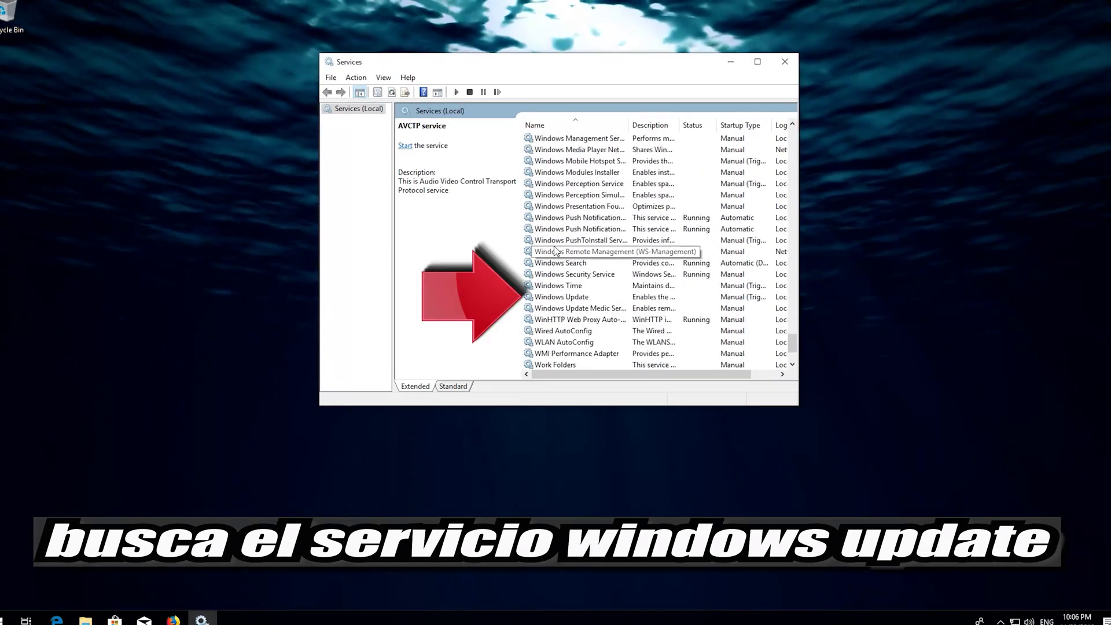
left_click(562, 297)
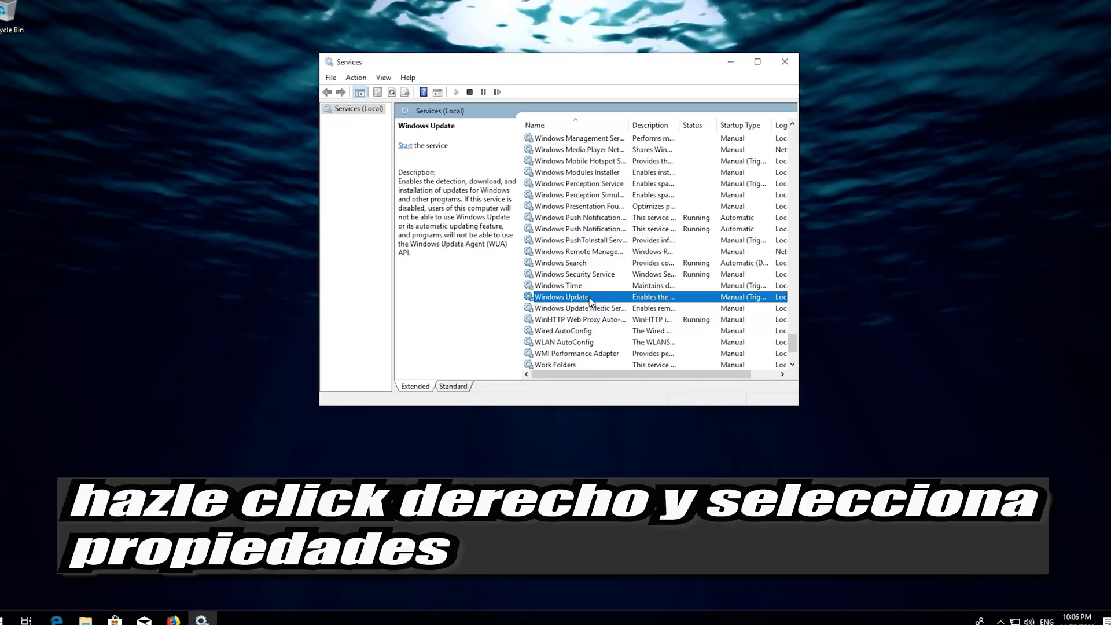
right_click(574, 298)
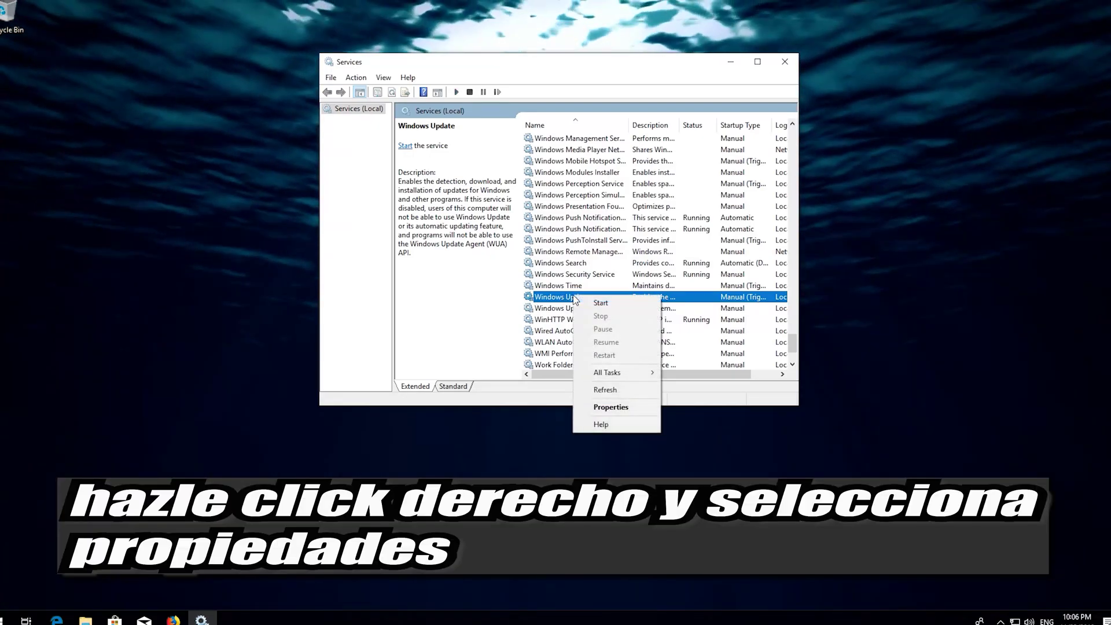
left_click(610, 407)
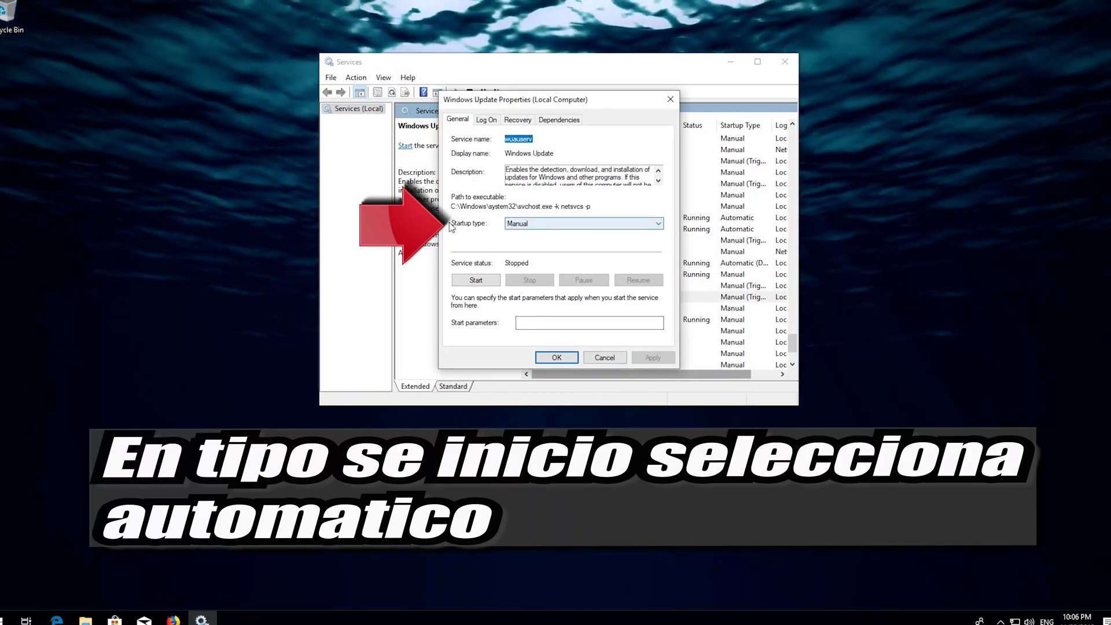
left_click(577, 230)
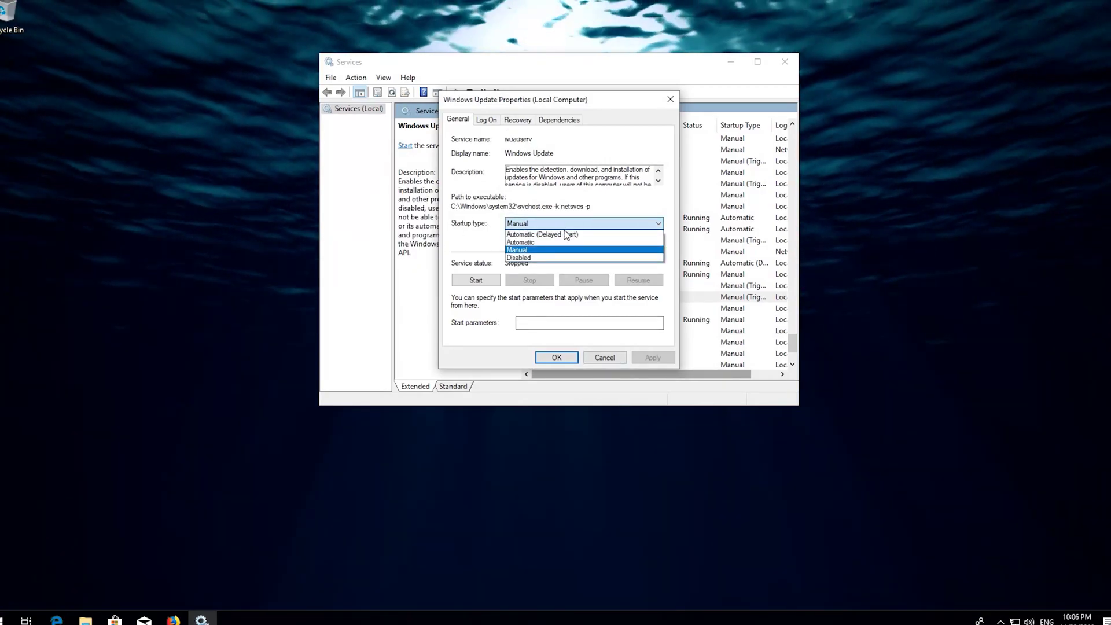
left_click(549, 241)
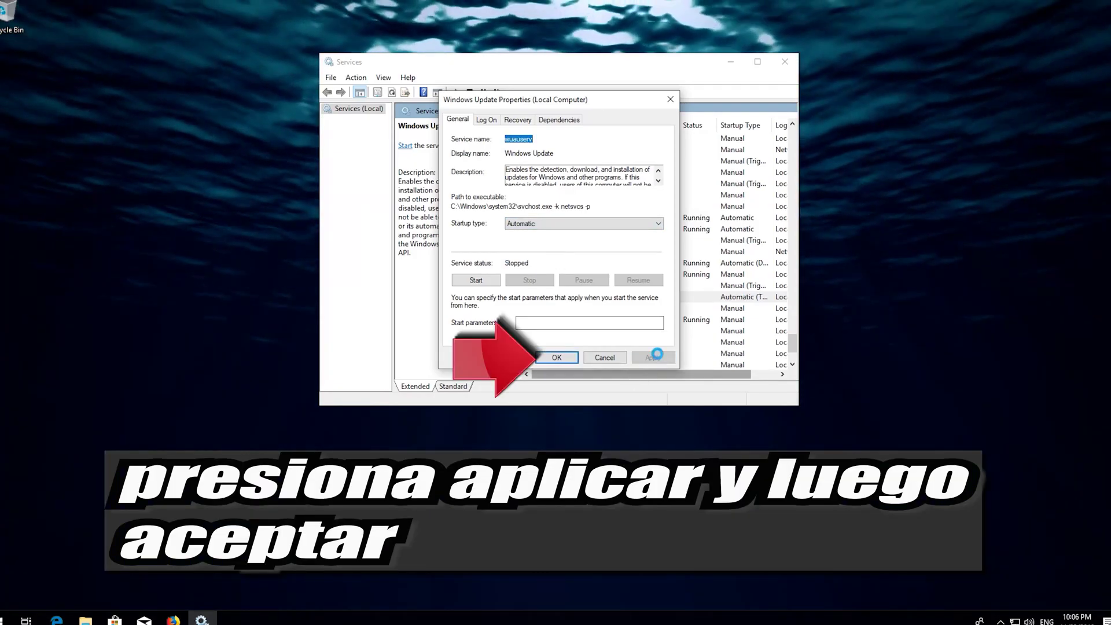
Step: Confirm the Windows Update service properties, start and restart the service, and close the Services window
left_click(556, 357)
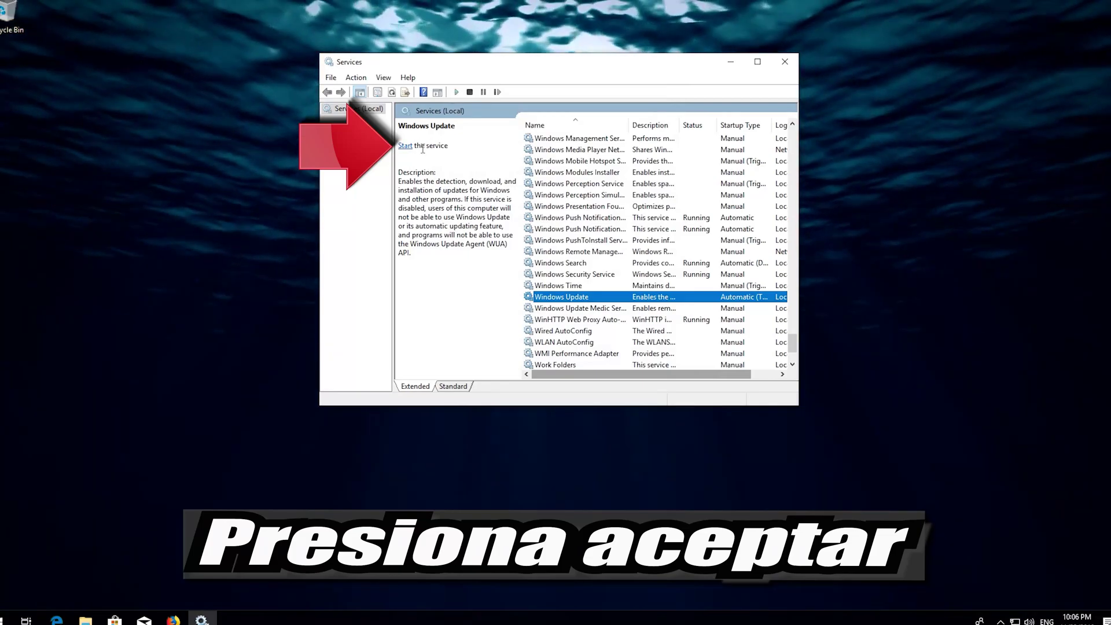
left_click(404, 146)
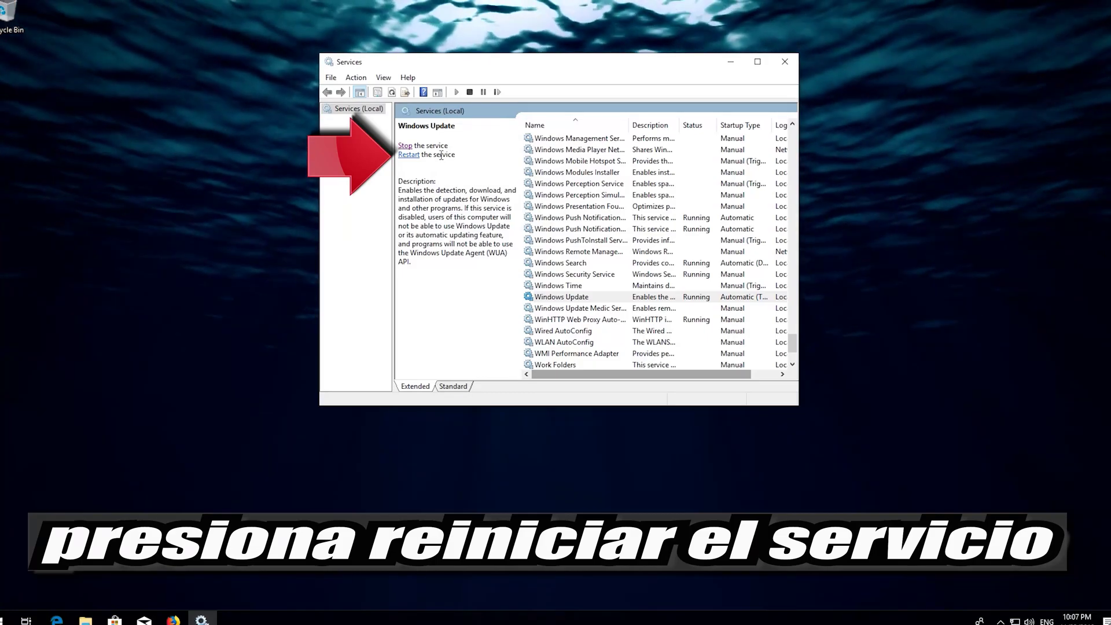
left_click(409, 155)
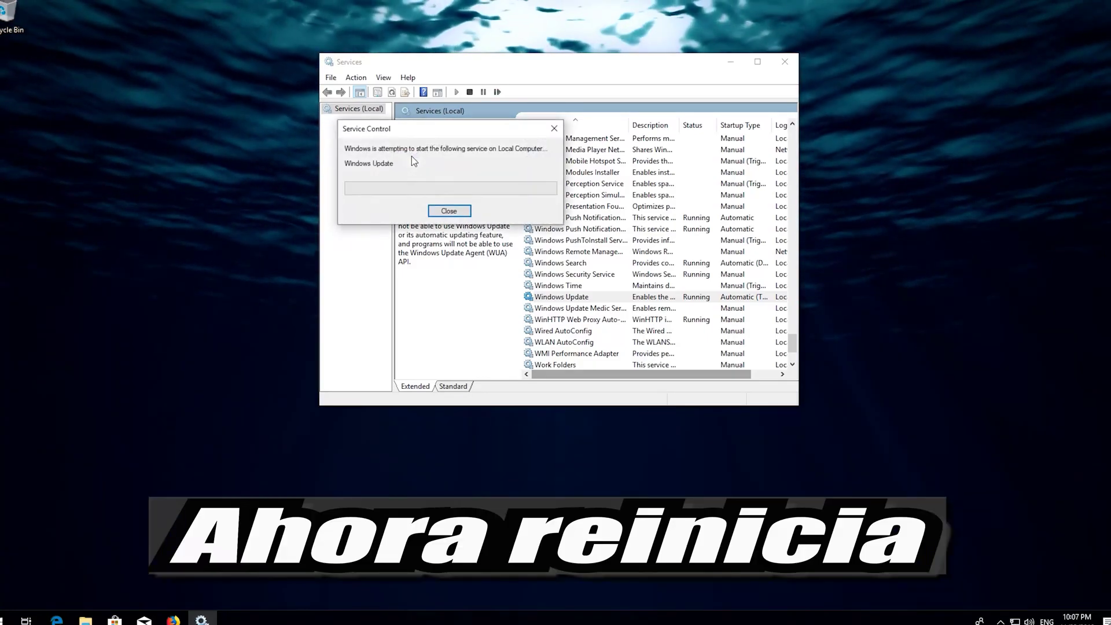
left_click(784, 61)
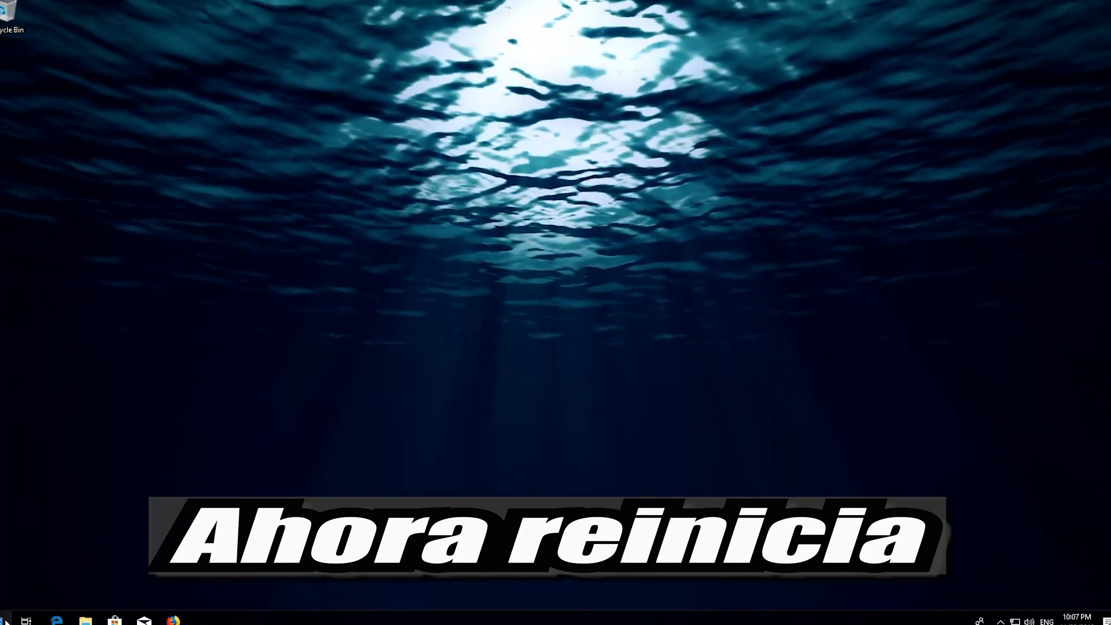
Step: Restart the computer
left_click(2, 619)
left_click(2, 596)
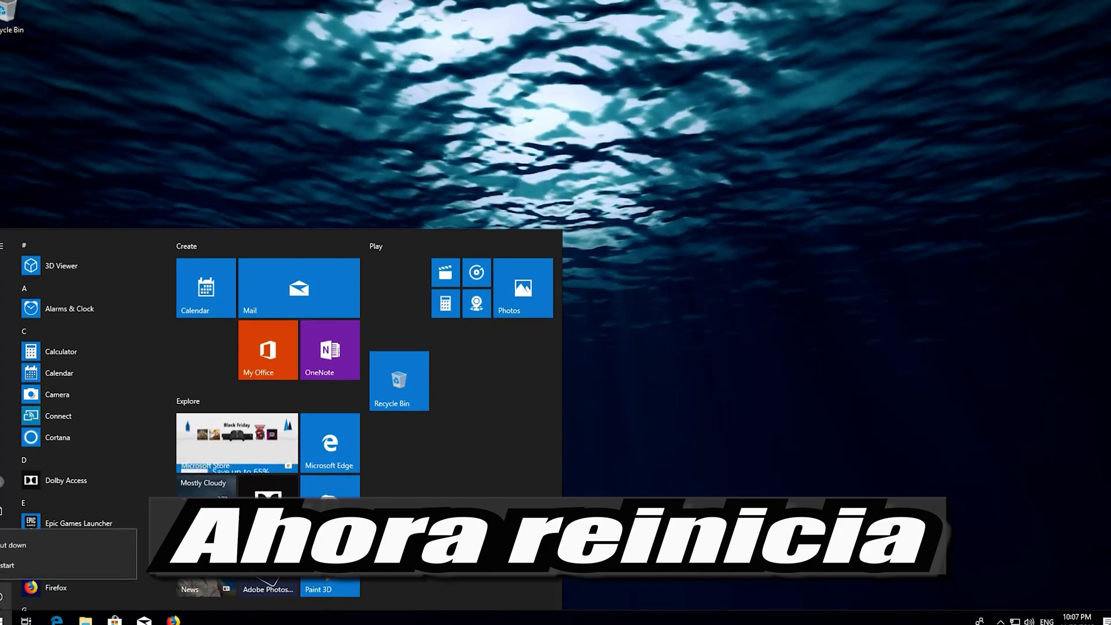
left_click(3, 570)
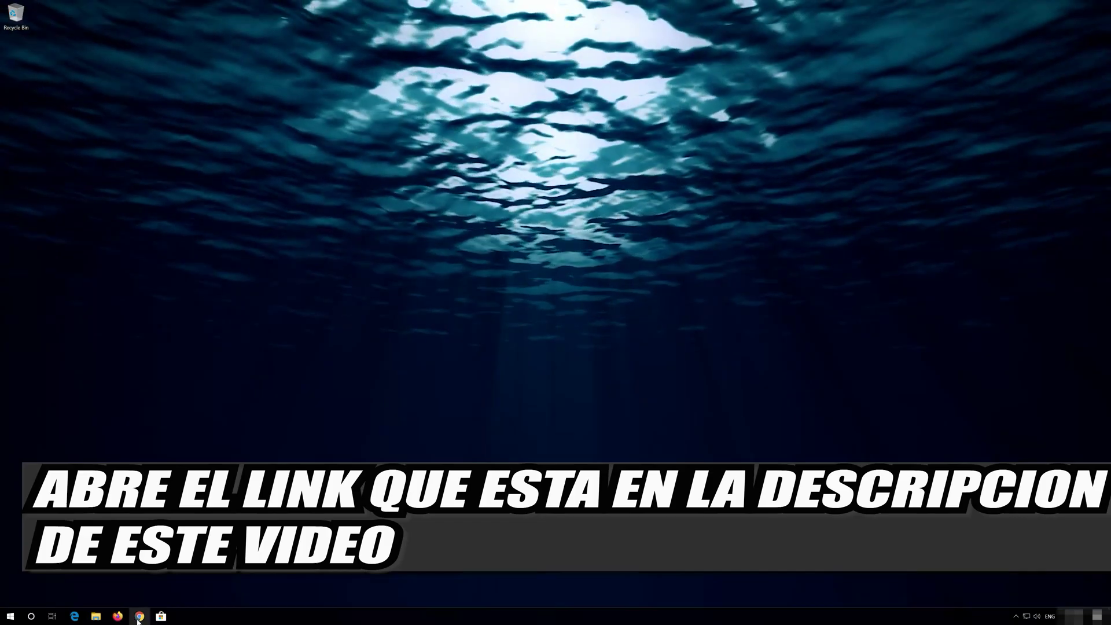
left_click(140, 616)
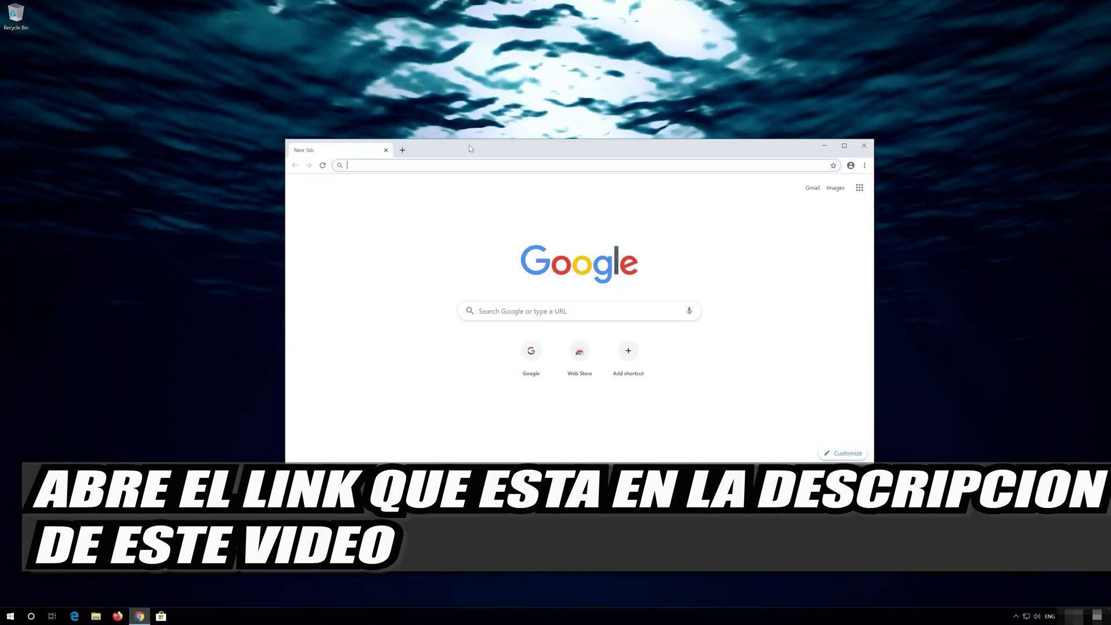
left_click(471, 165)
type("https://www.microsoft.com/en-us/software-download/windows10")
key("Return")
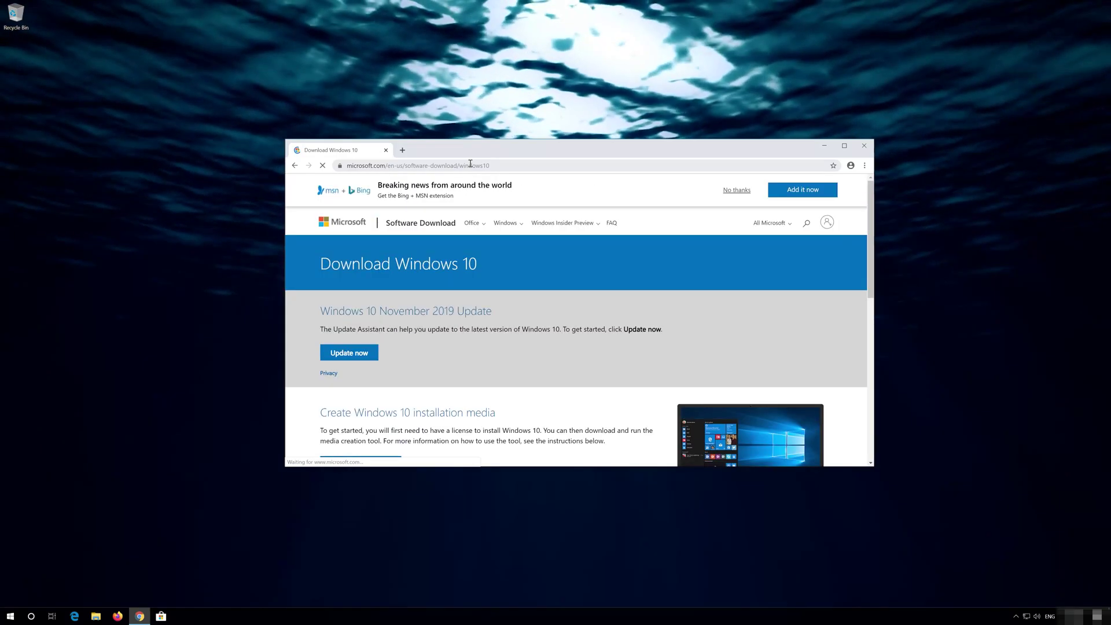
Step: Download the Windows 10 media creation tool from the installation media section and close the browser
scroll(538, 340, "down", 1)
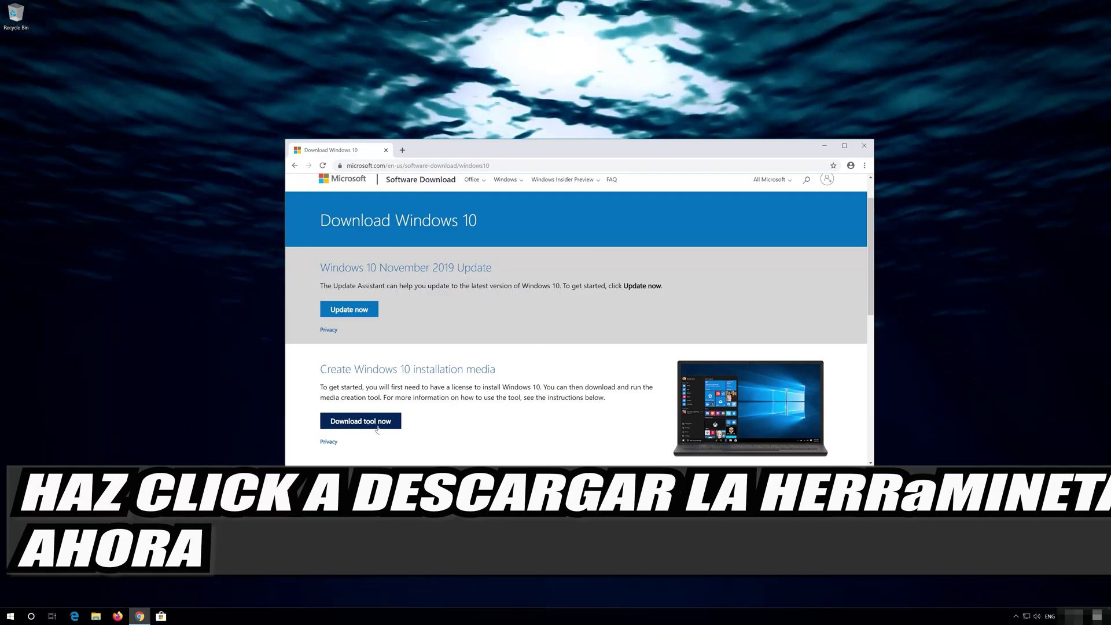
left_click(381, 423)
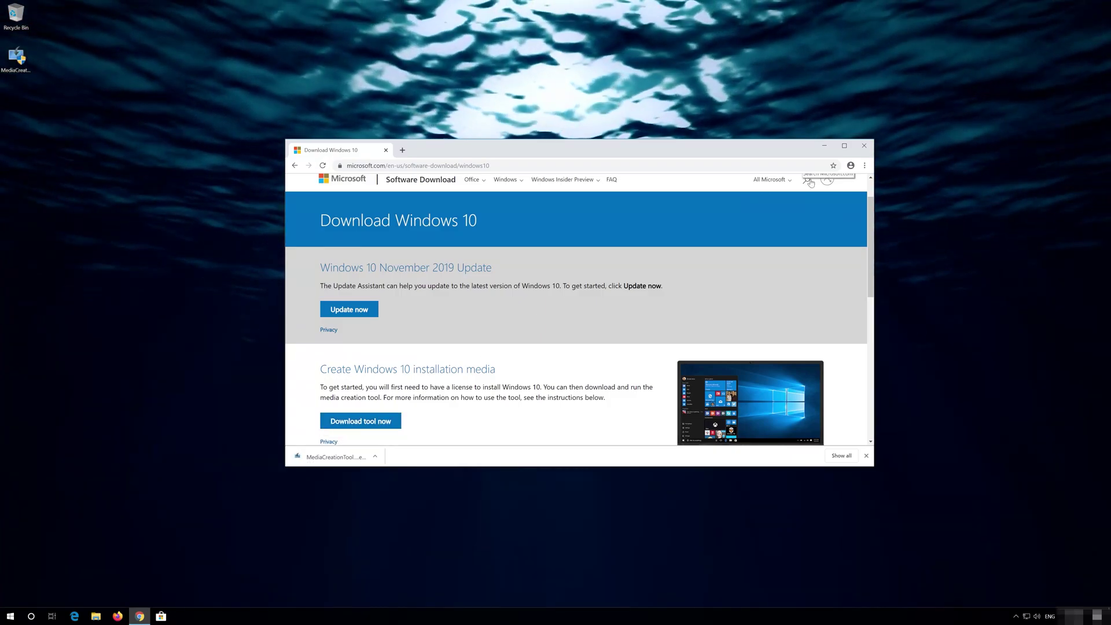
left_click(864, 148)
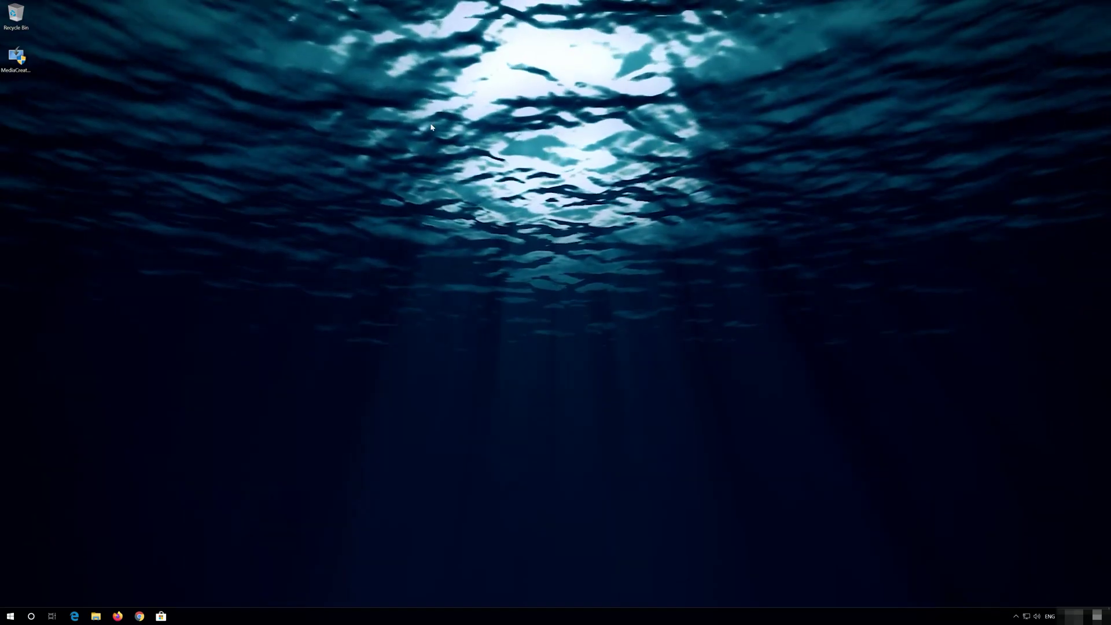
Step: Run the downloaded media creation tool from the desktop, allow it to make changes, and accept its license terms
double_click(16, 64)
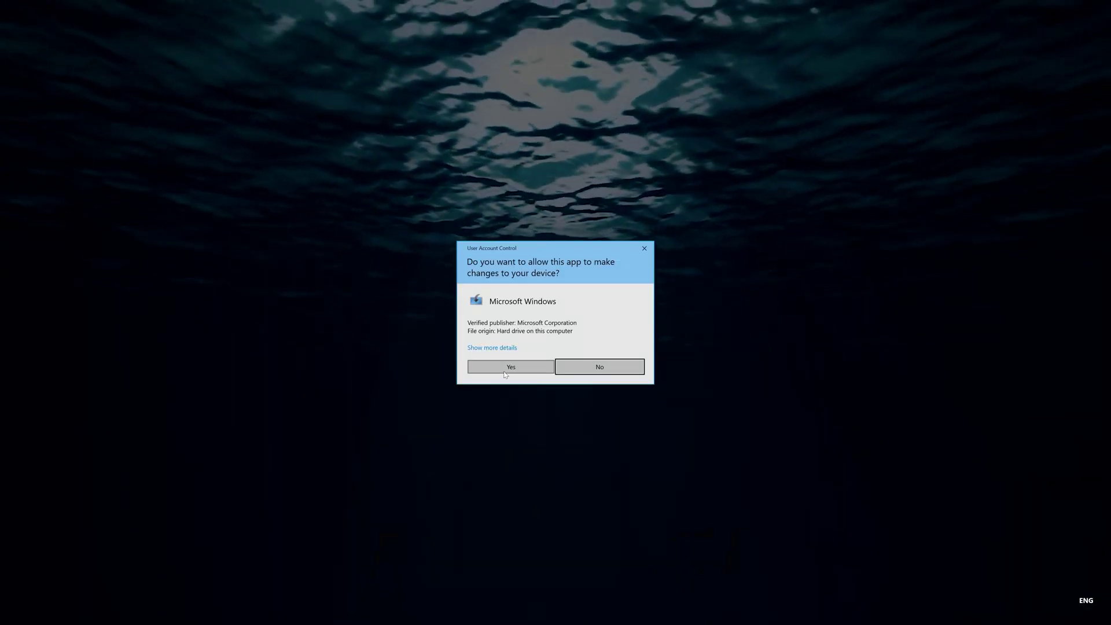
left_click(509, 369)
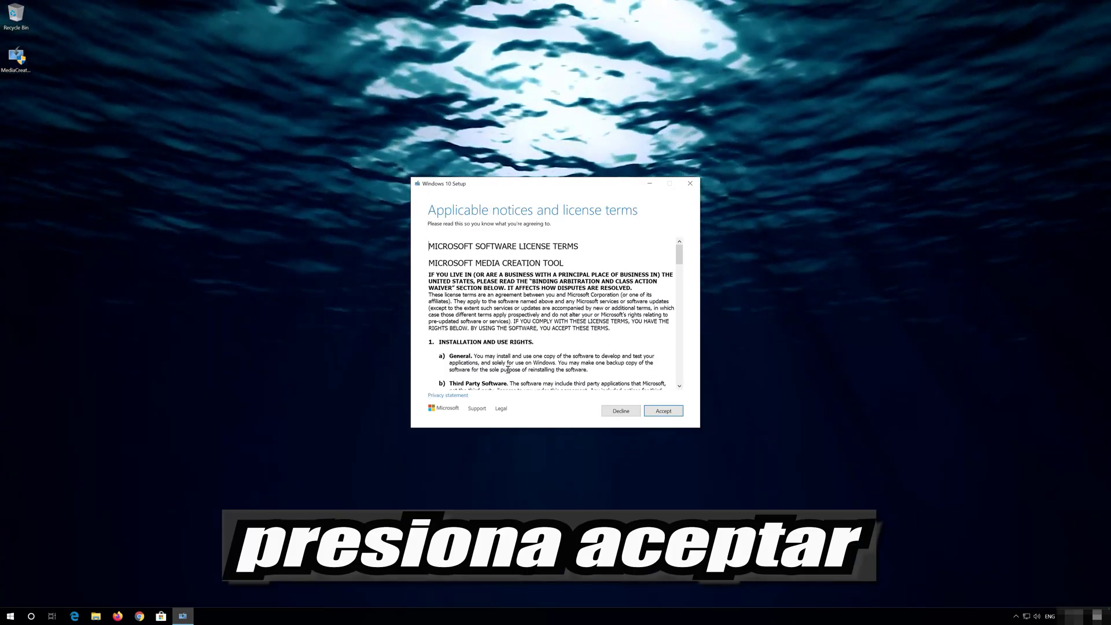
left_click(677, 410)
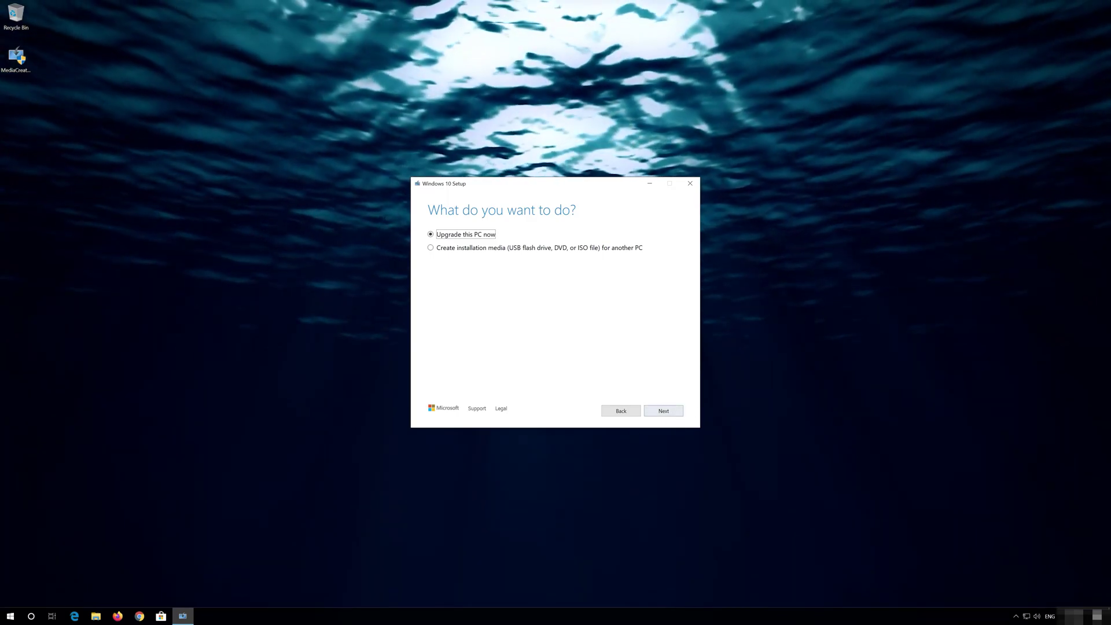
Step: Proceed with "Upgrade this PC now", accept the license terms, and install Windows 10 Pro keeping personal files and apps
left_click(660, 414)
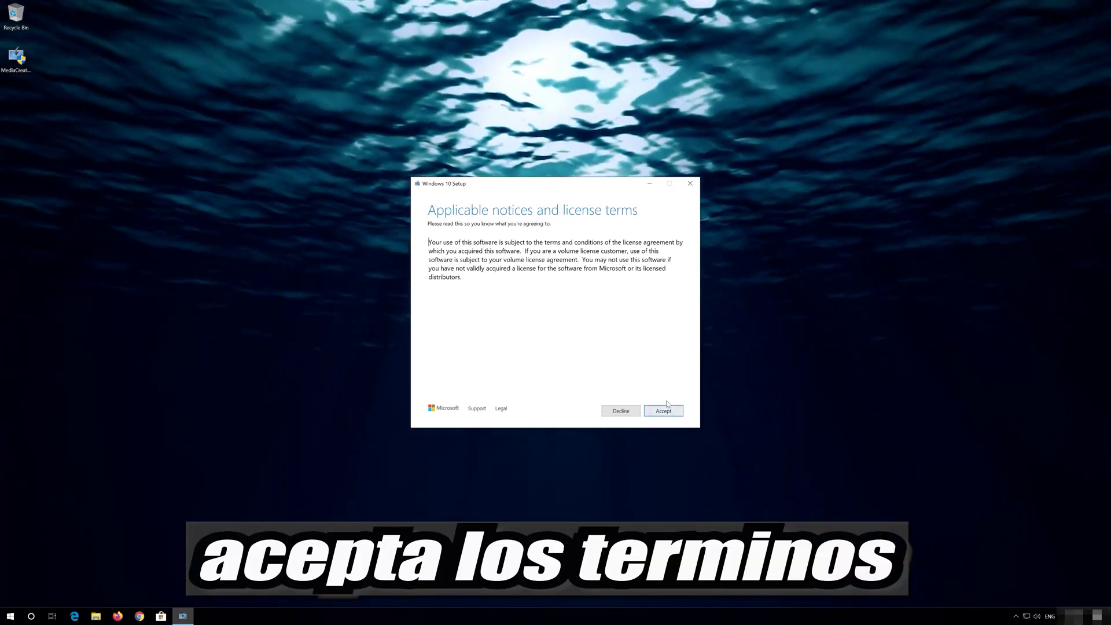
left_click(668, 411)
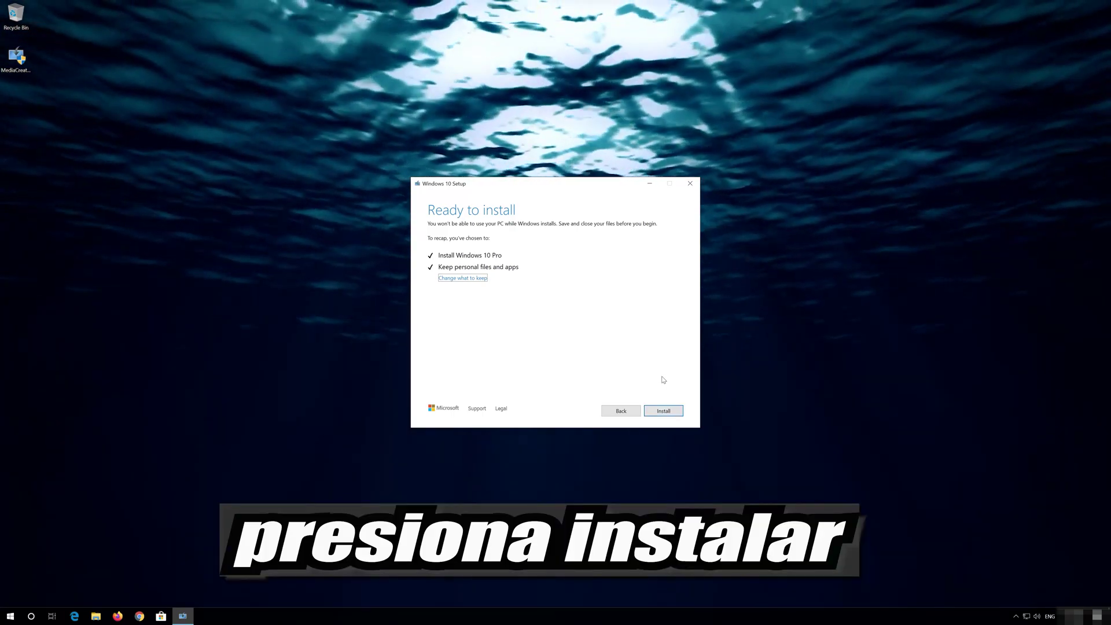
left_click(663, 411)
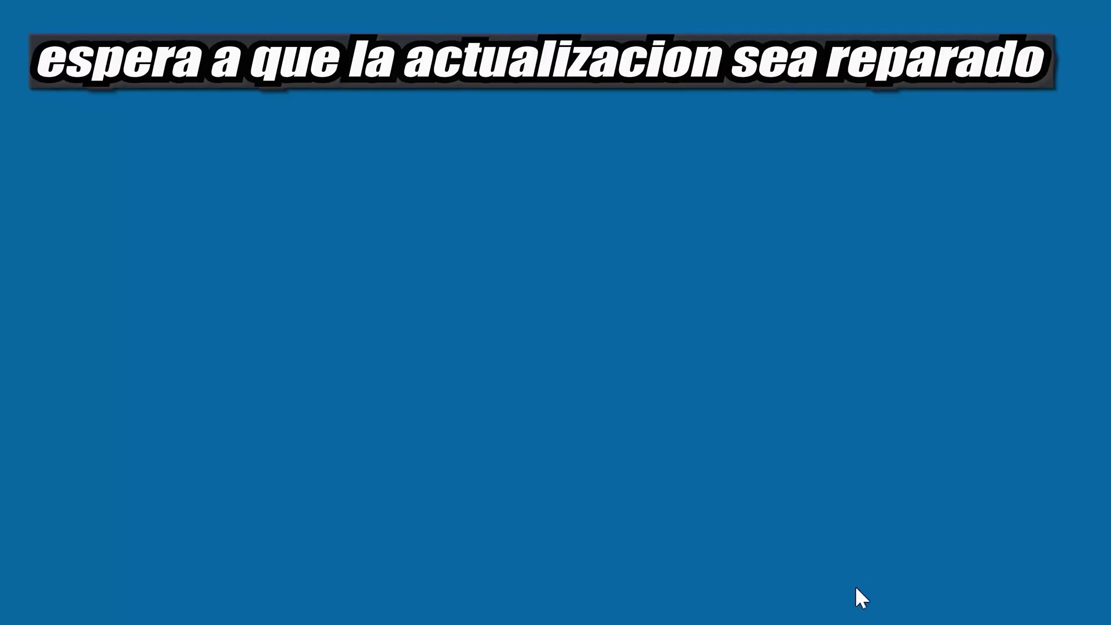